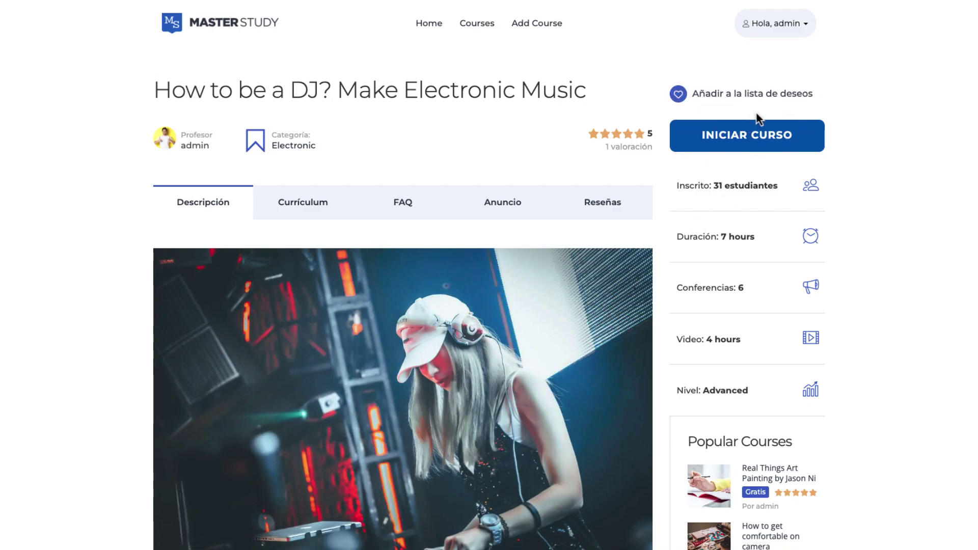
# - Open the instructor's account dashboard through the Hola user menu's Escritorio entry
pyautogui.click(783, 26)
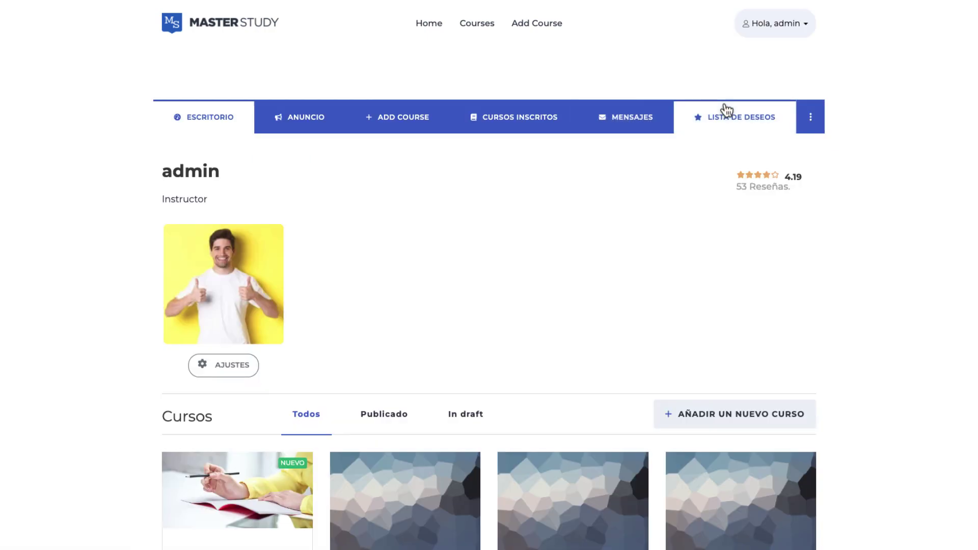
pyautogui.click(810, 117)
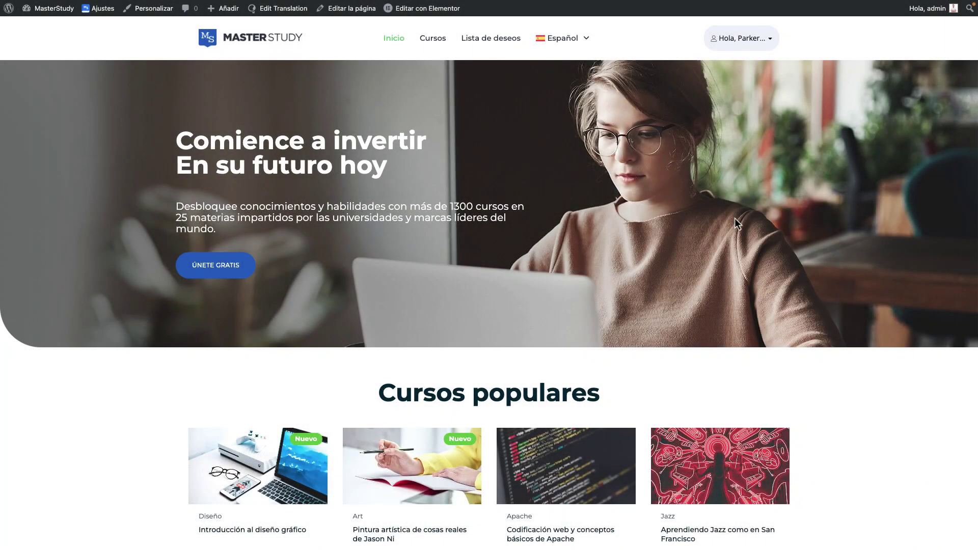
pyautogui.scroll(-3, 735, 218)
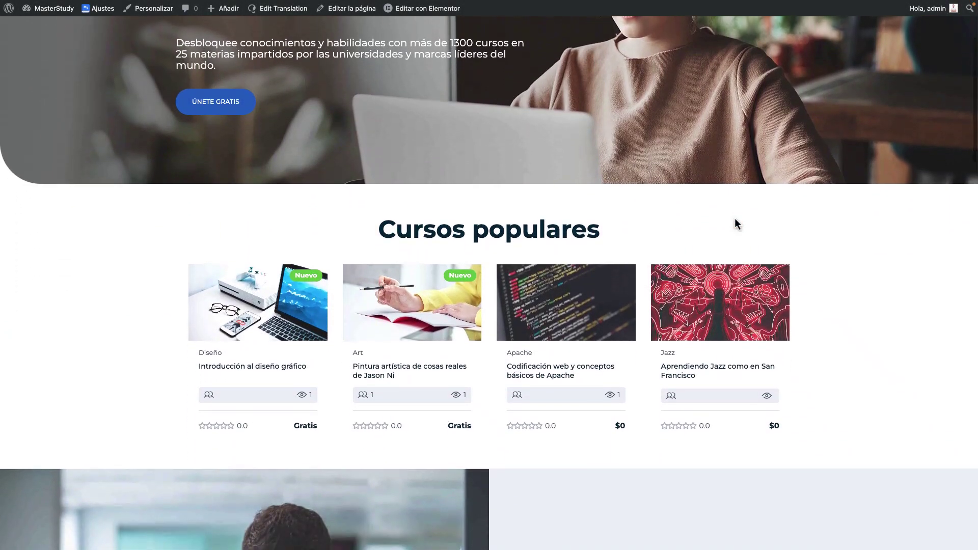
pyautogui.scroll(5, 734, 218)
pyautogui.moveTo(583, 33)
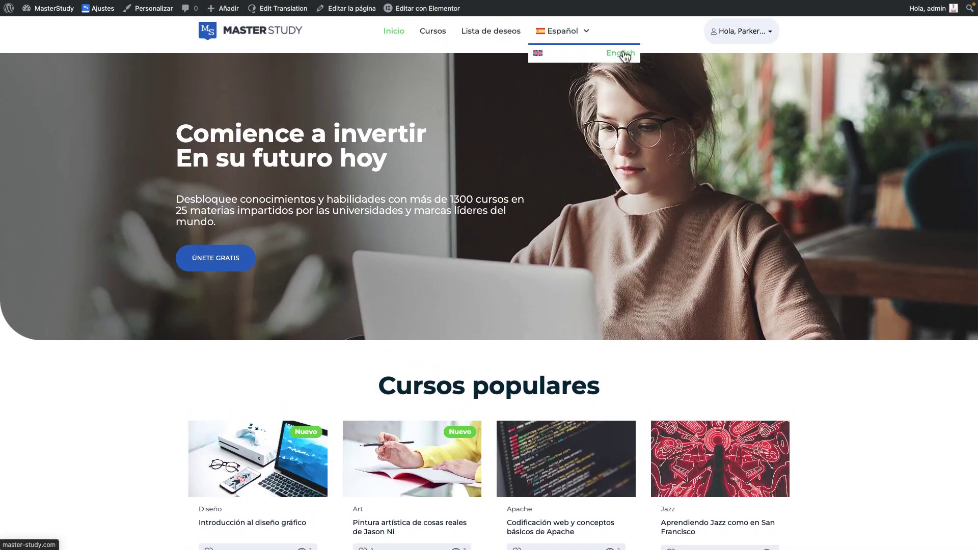
pyautogui.click(724, 43)
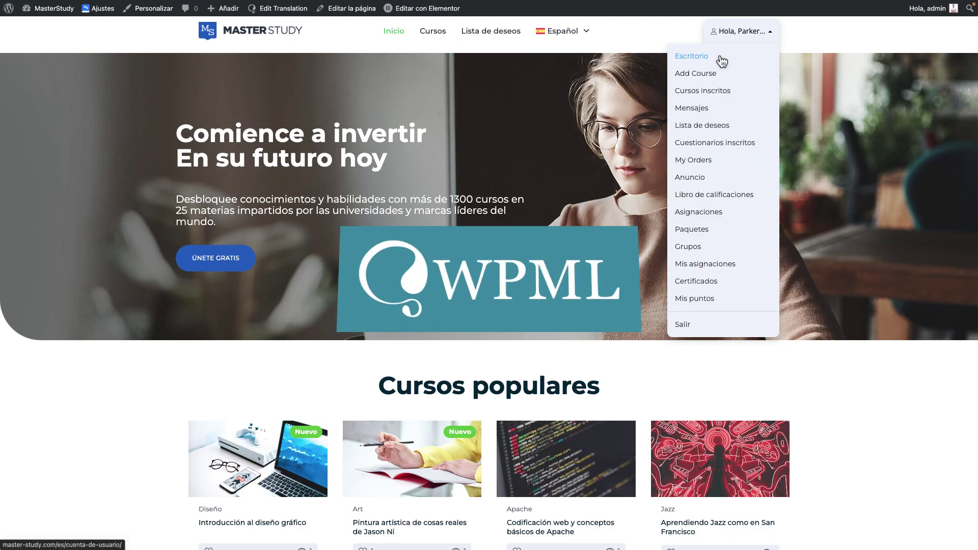
pyautogui.click(691, 56)
# - Switch the site language from Español to English
pyautogui.scroll(-3, 707, 61)
pyautogui.scroll(-2, 707, 60)
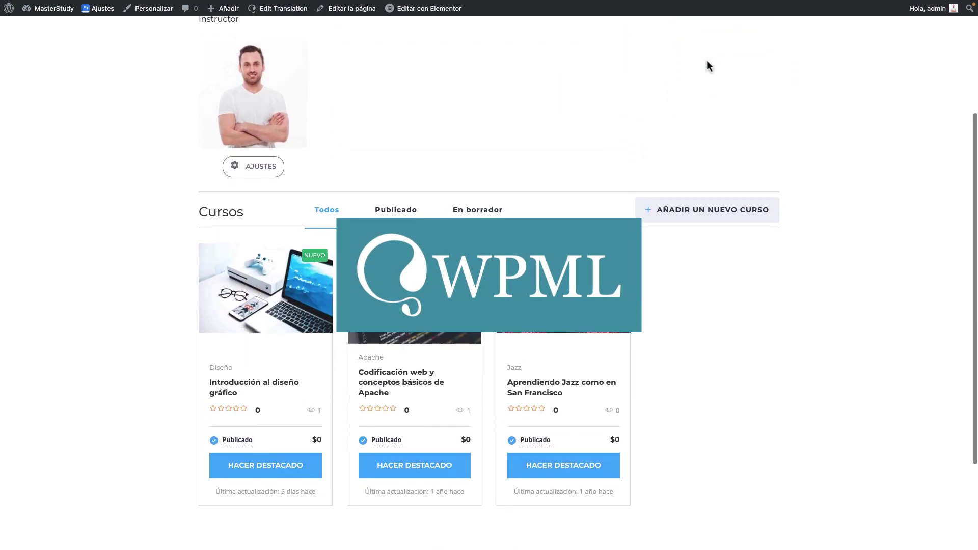
pyautogui.scroll(5, 704, 65)
pyautogui.moveTo(589, 41)
pyautogui.click(622, 61)
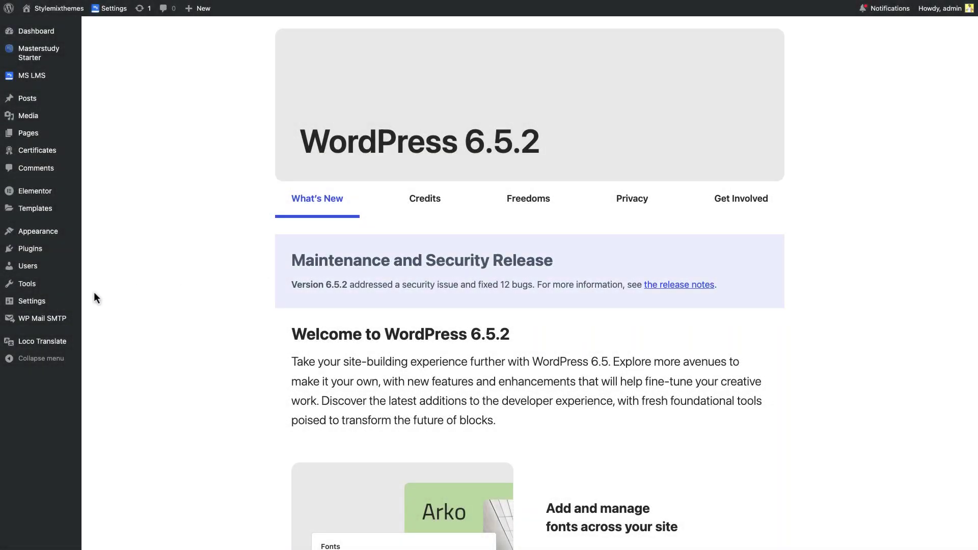
# - Choose Español as the Site Language in Settings > General and save the changes
pyautogui.moveTo(61, 301)
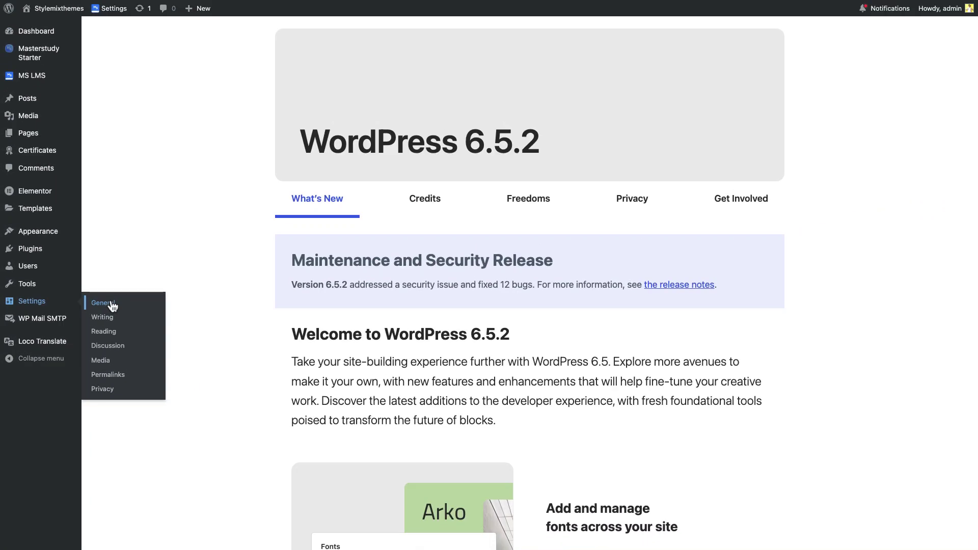
pyautogui.click(211, 178)
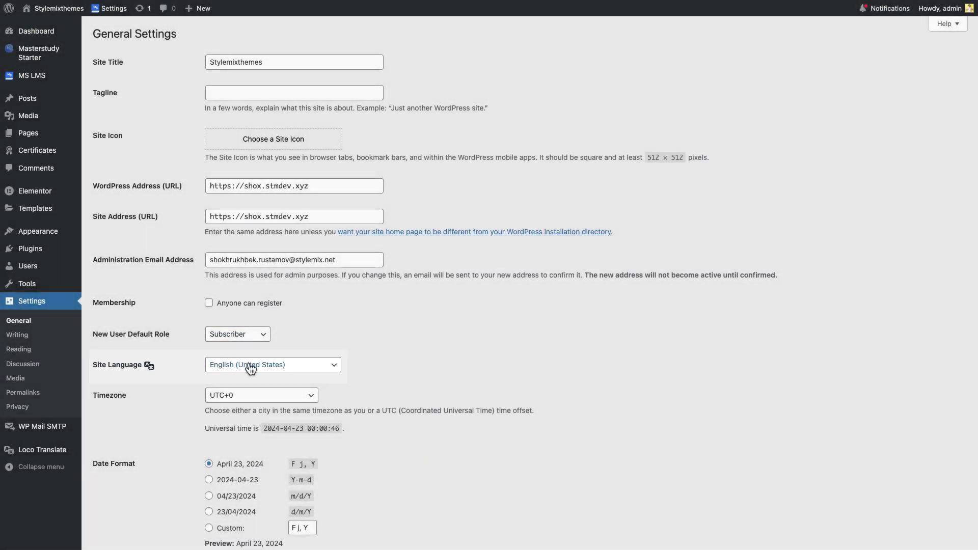
pyautogui.click(249, 365)
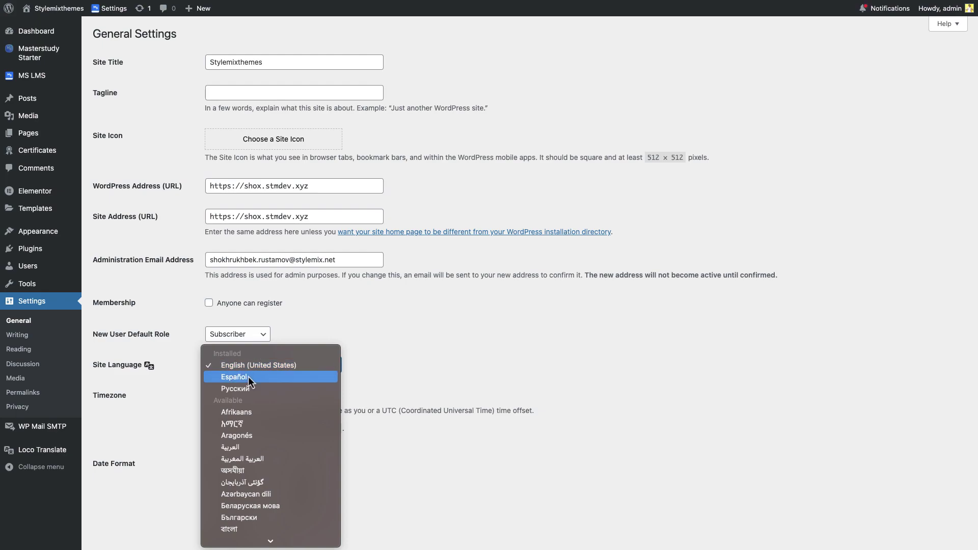
pyautogui.click(248, 377)
pyautogui.scroll(-5, 249, 377)
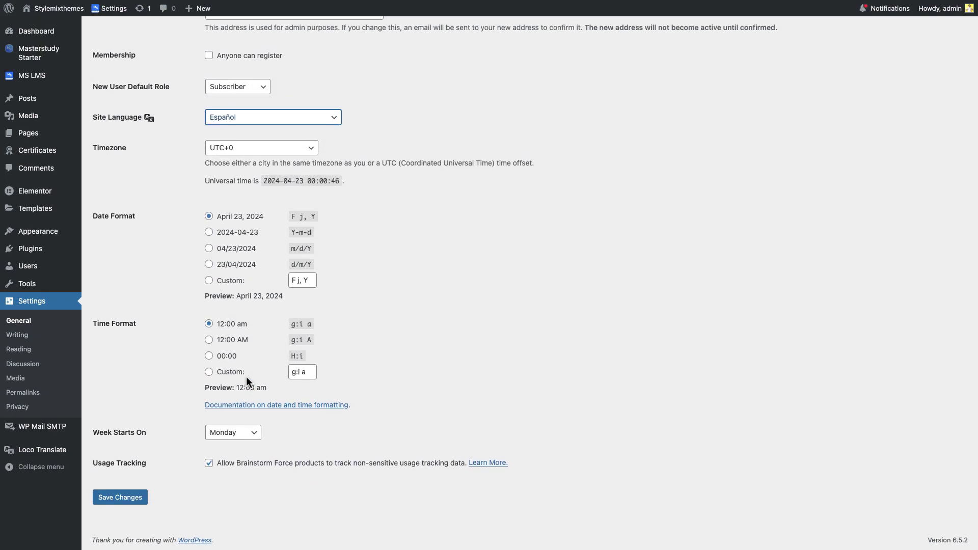
pyautogui.click(128, 498)
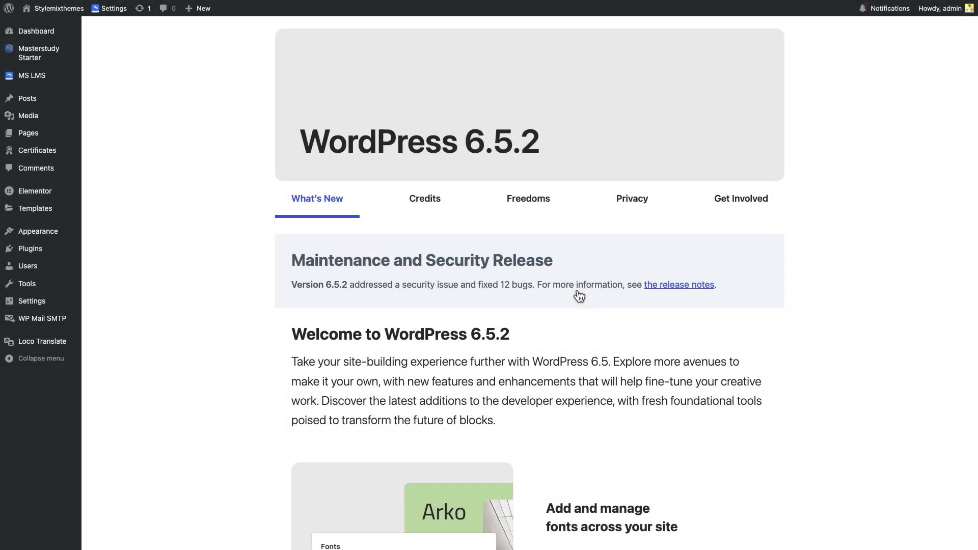
# - Set the admin profile Language to Español and update the profile
pyautogui.moveTo(939, 8)
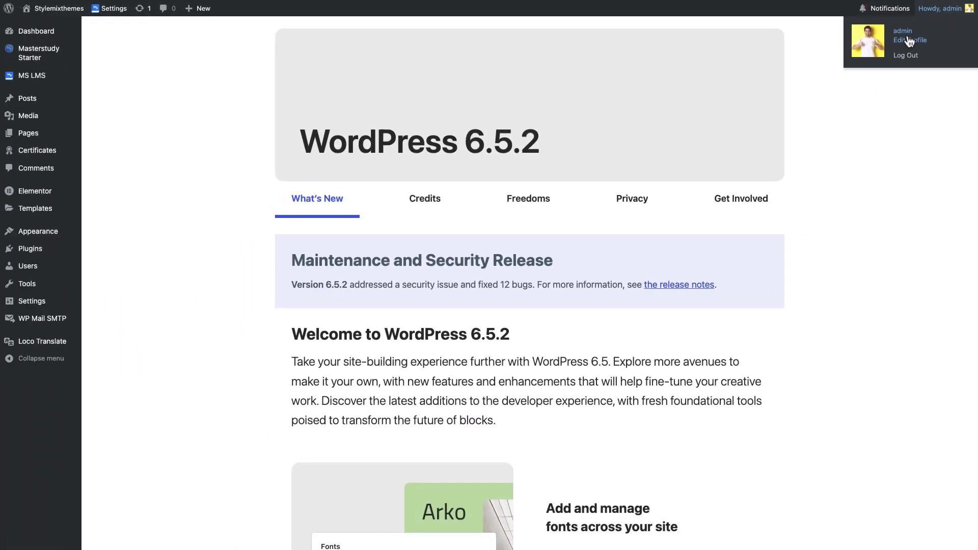
pyautogui.click(909, 41)
pyautogui.click(302, 333)
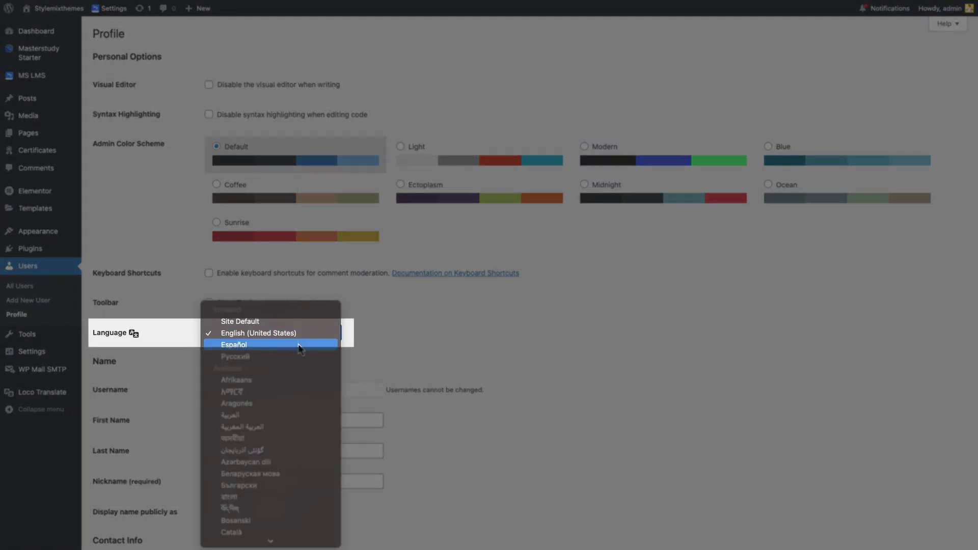
pyautogui.click(299, 345)
pyautogui.scroll(-15, 382, 349)
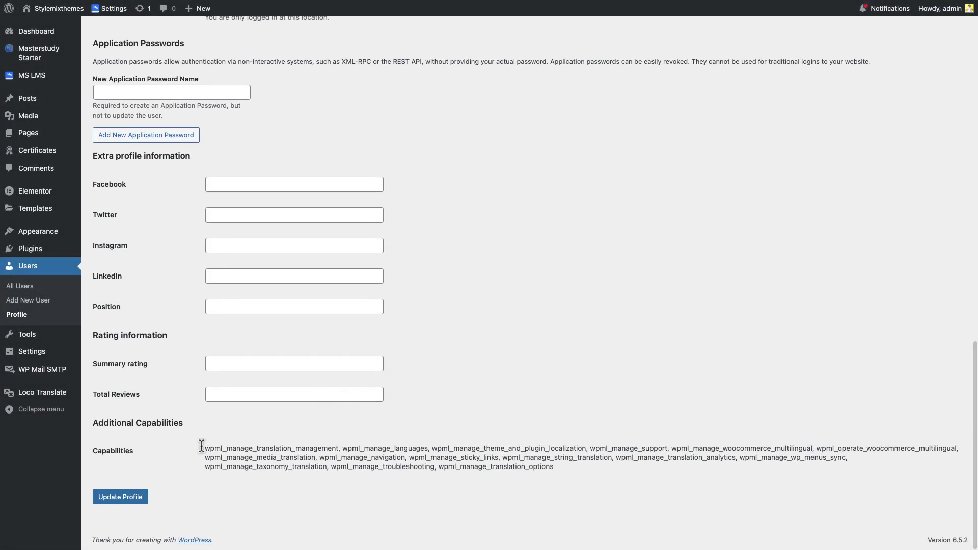
pyautogui.click(120, 501)
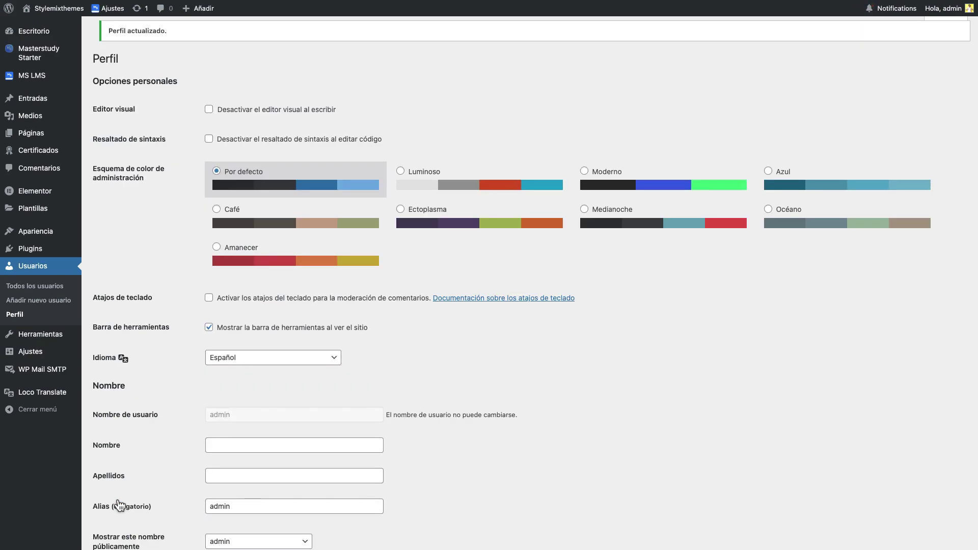
# - Browse the MS LMS settings sections for courses, LMS pages and Google API in Spanish
pyautogui.click(15, 75)
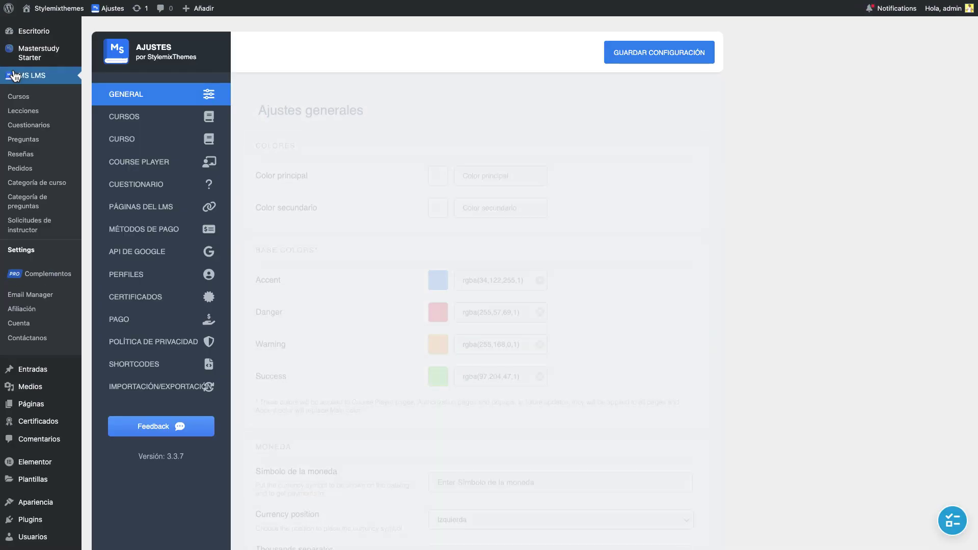
pyautogui.click(142, 146)
pyautogui.click(141, 198)
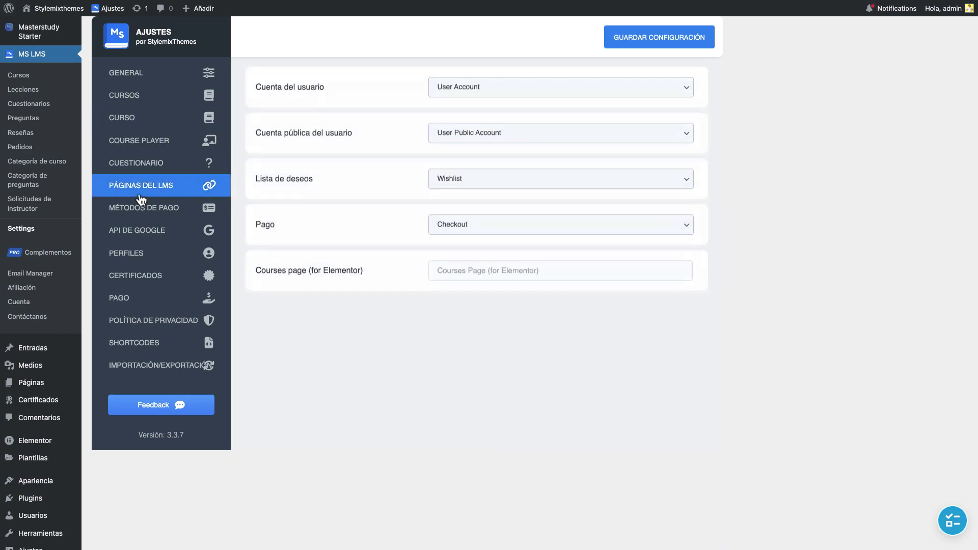
pyautogui.click(143, 229)
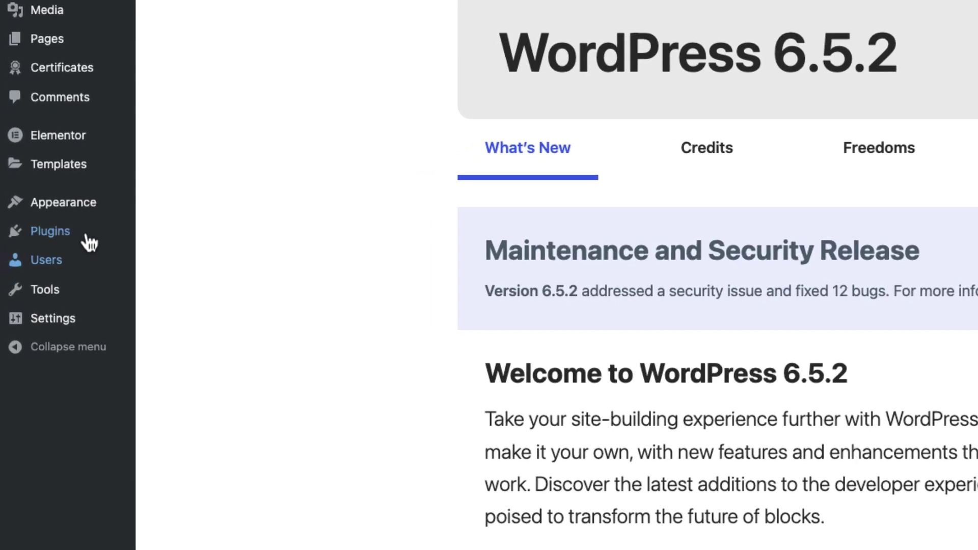
# - Search the Add Plugins page for 'Loco Translate'
pyautogui.moveTo(75, 248)
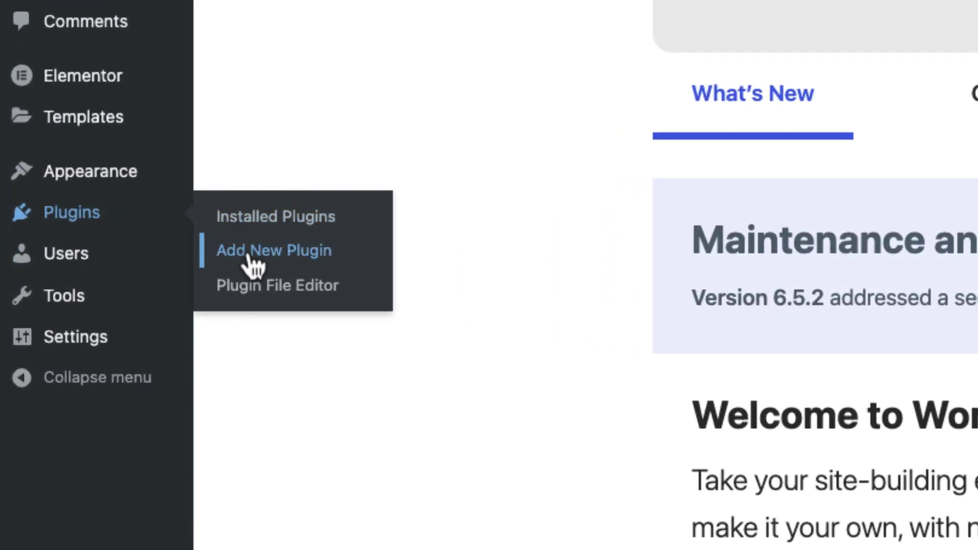
pyautogui.click(249, 252)
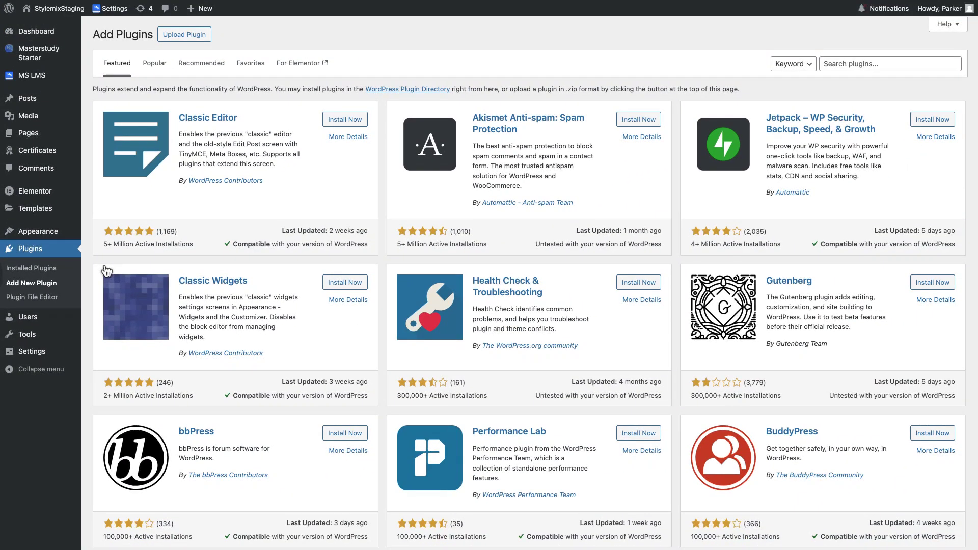
pyautogui.click(847, 67)
pyautogui.write('L')
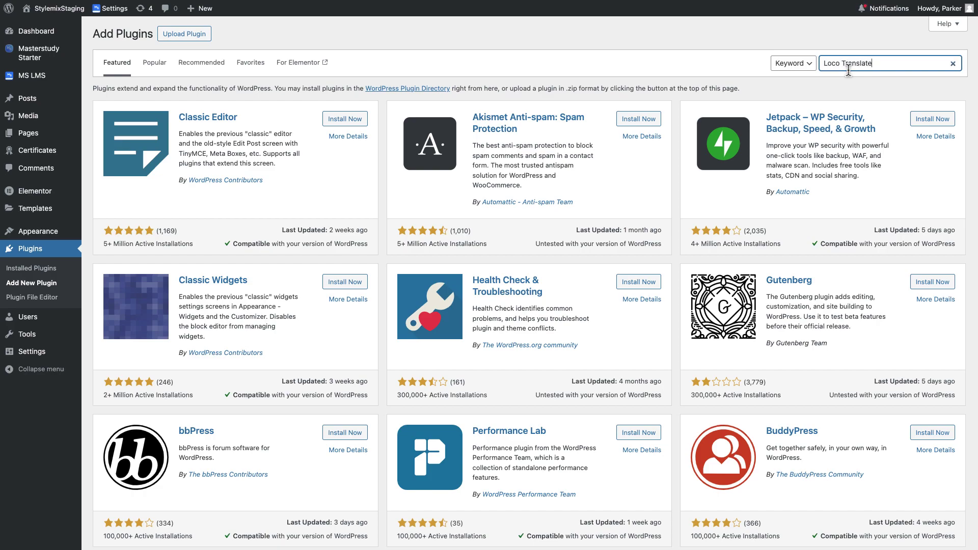
pyautogui.write('oco Translate')
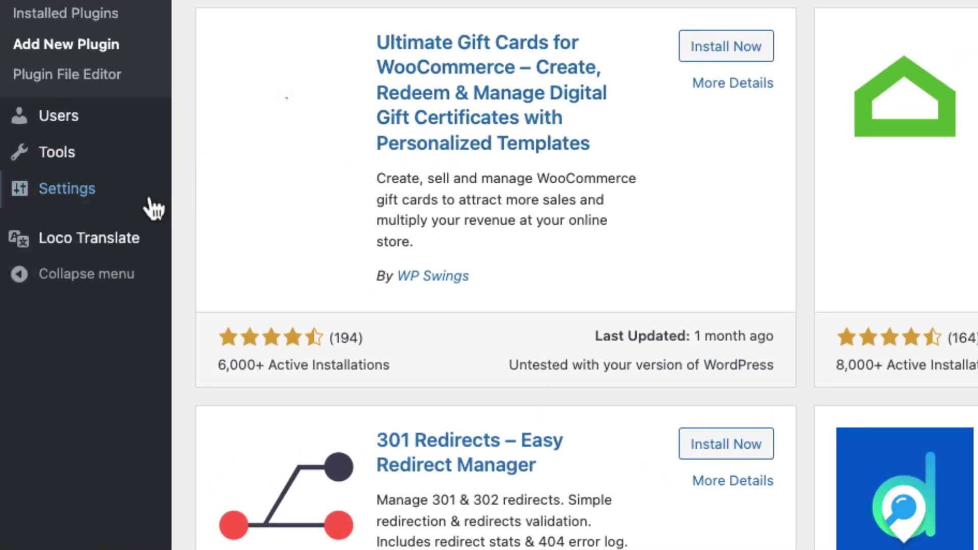
# - Open the MasterStudy LMS bundle from Loco Translate > Plugins, showing Spanish 61% and Turkish 19%
pyautogui.click(88, 239)
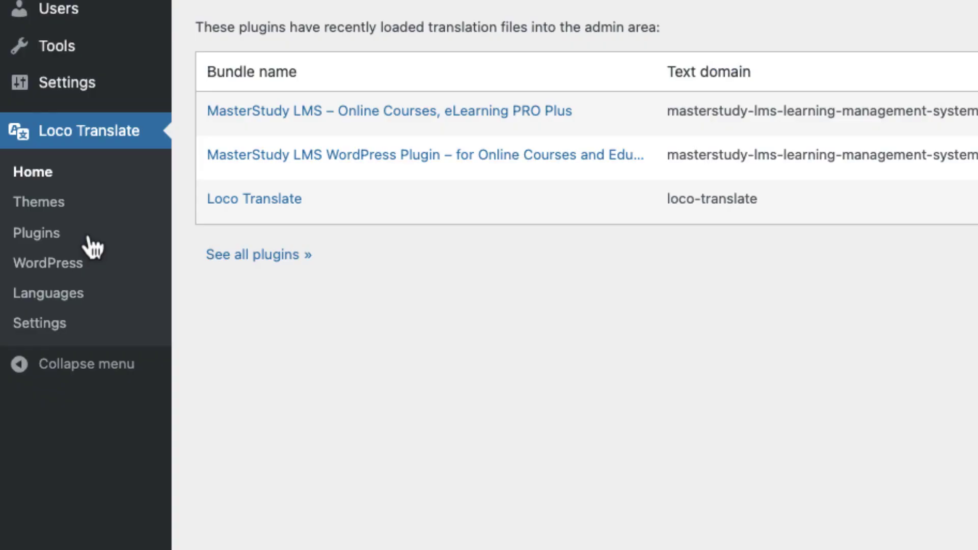
pyautogui.click(55, 240)
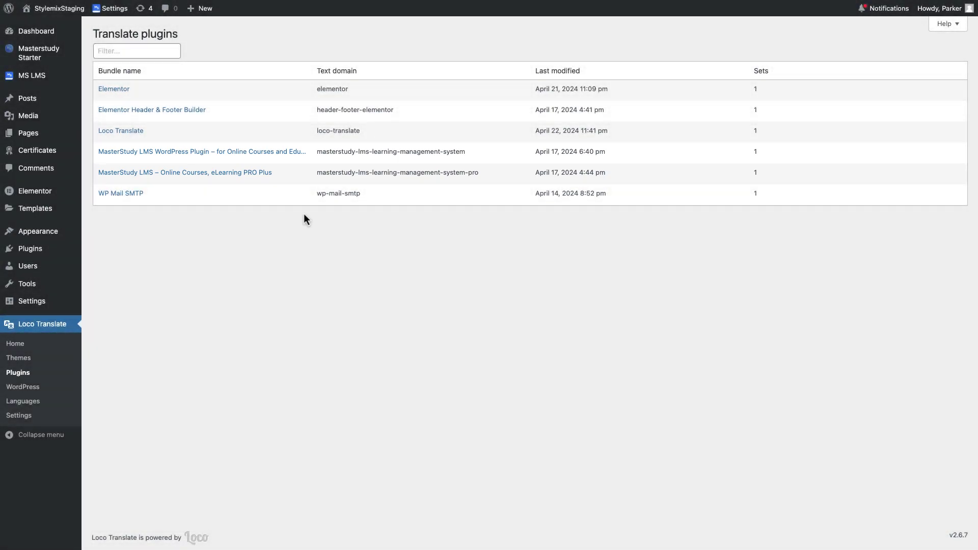
pyautogui.click(291, 155)
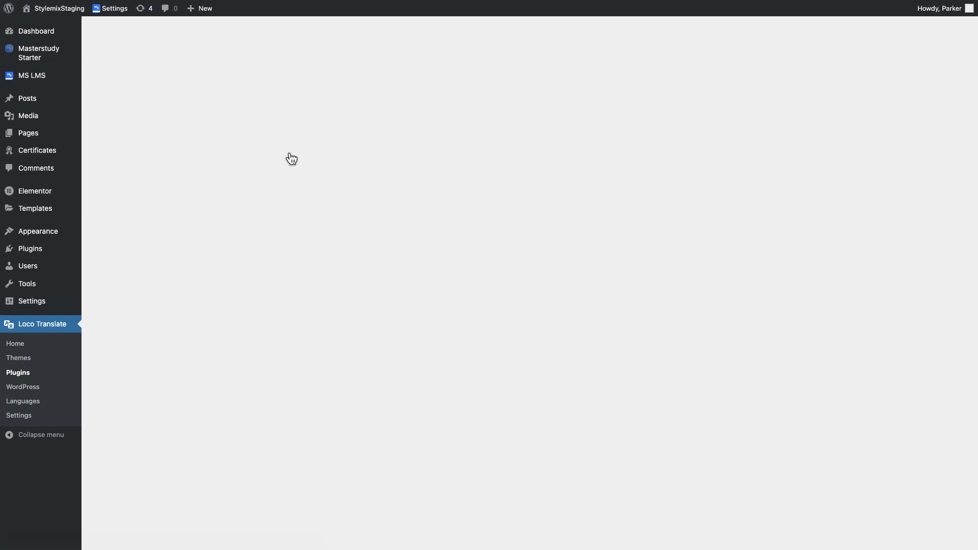
pyautogui.scroll(-5, 290, 158)
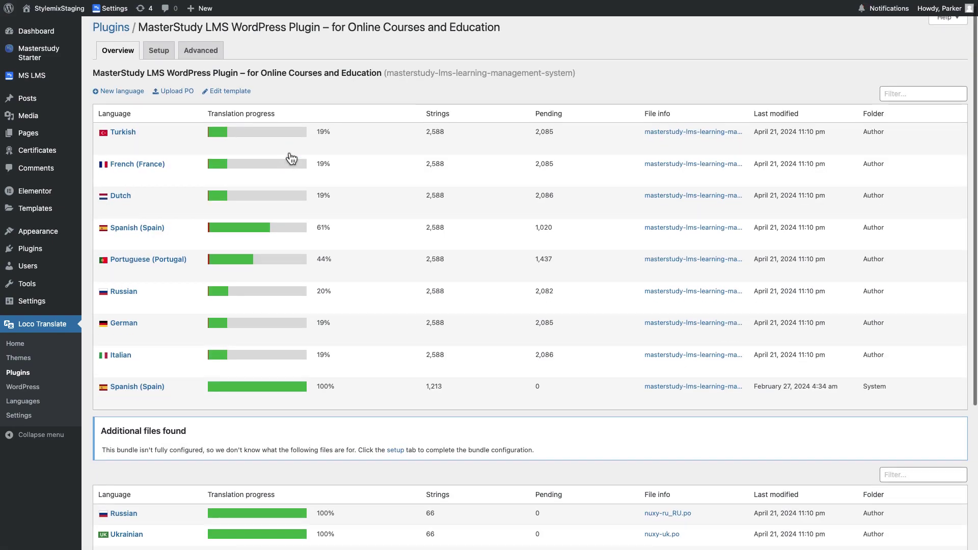
pyautogui.scroll(3, 291, 159)
pyautogui.scroll(2, 290, 159)
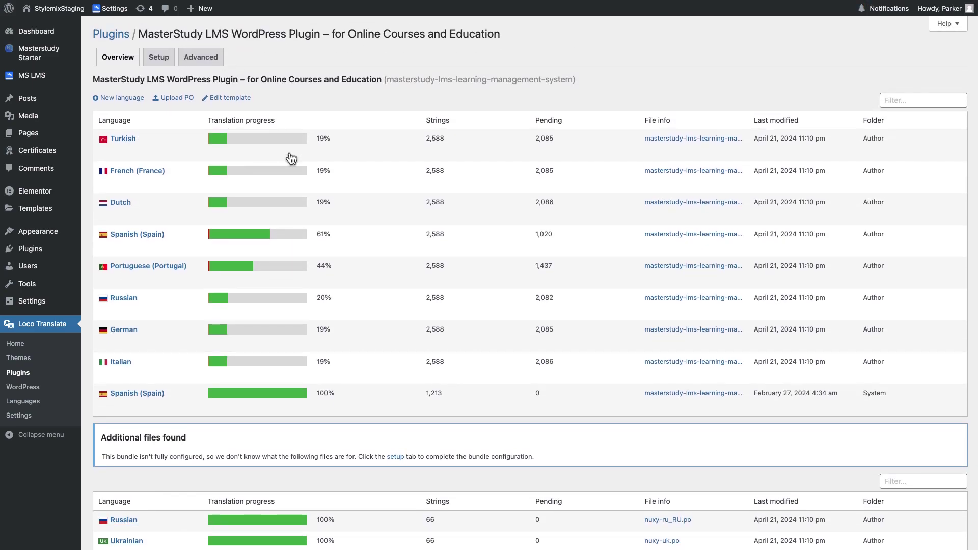
pyautogui.moveTo(266, 155)
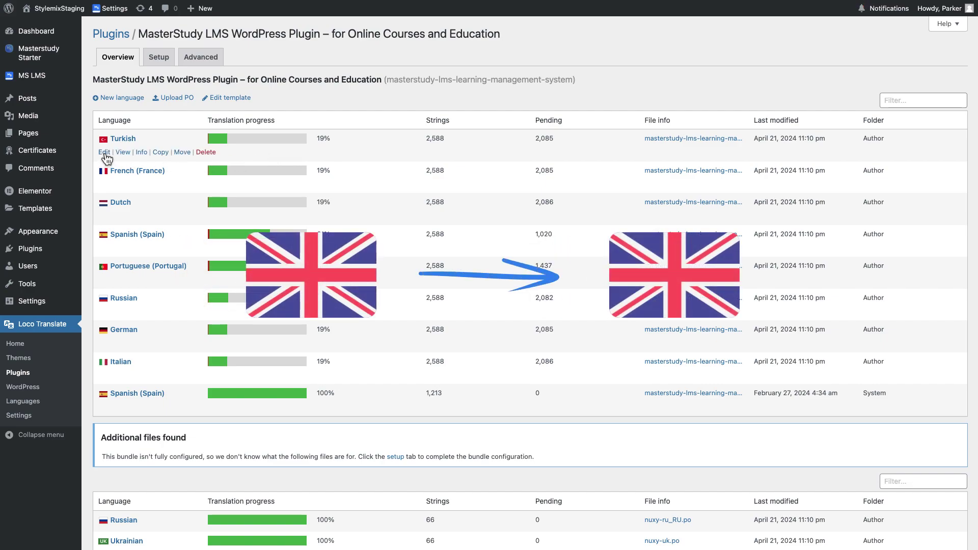
# - Add an English (United States) language to MasterStudy LMS in the System location and start translating
pyautogui.click(122, 98)
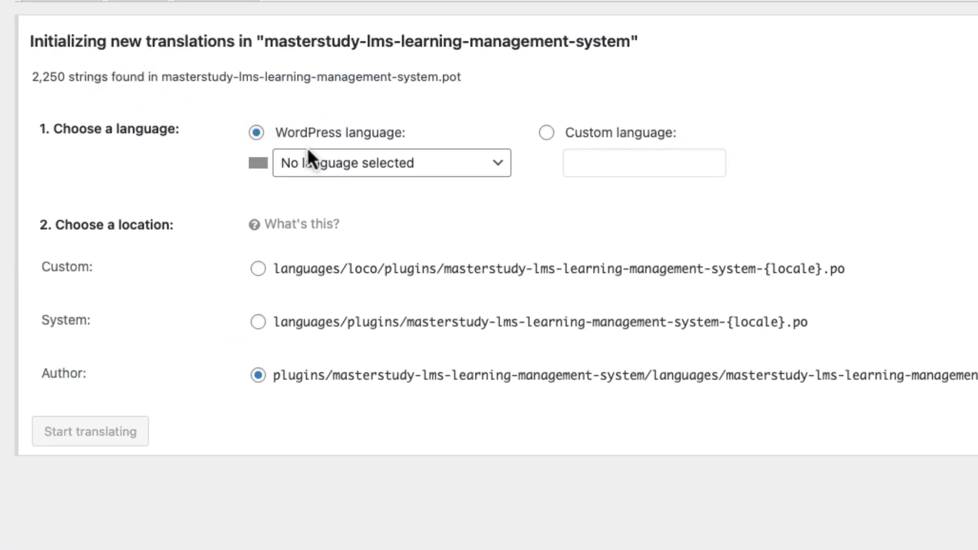
pyautogui.click(353, 168)
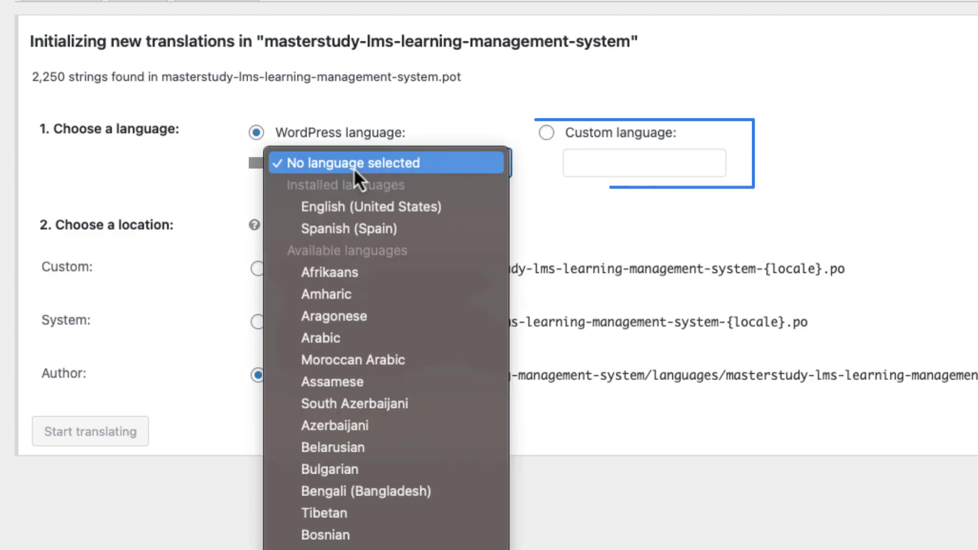
pyautogui.click(368, 214)
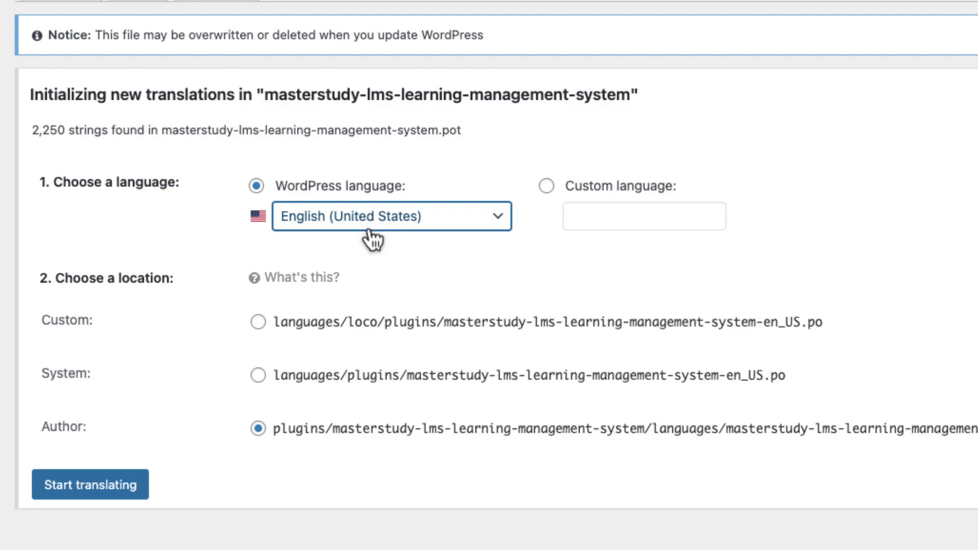
pyautogui.click(331, 379)
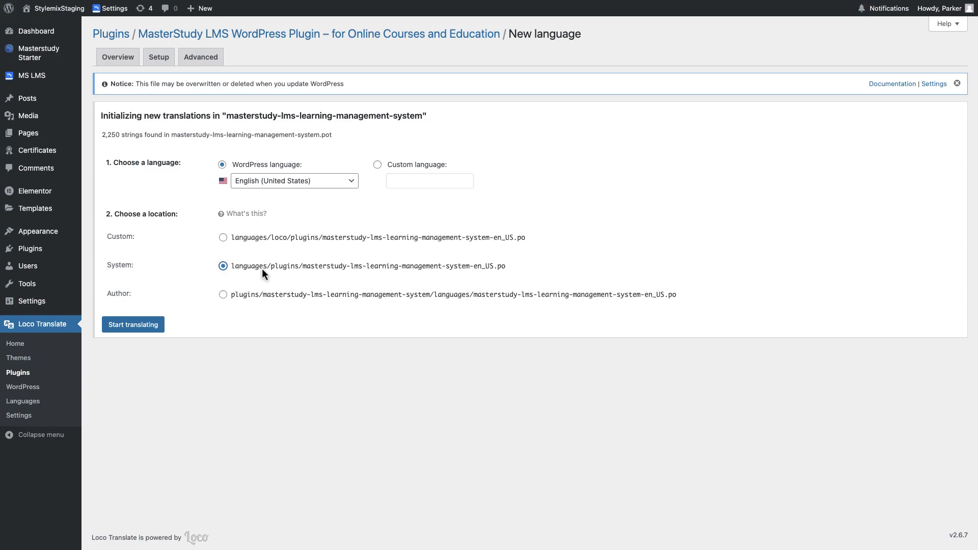
pyautogui.click(151, 324)
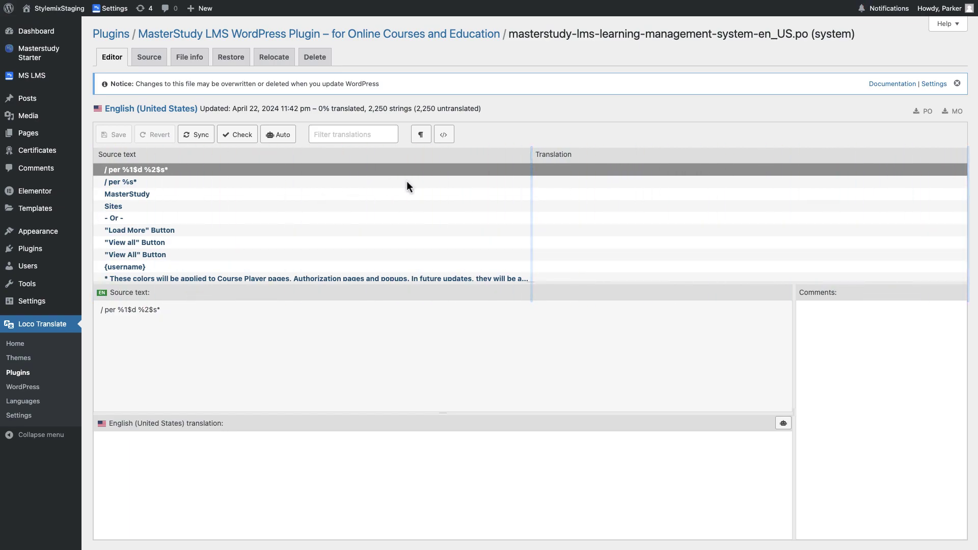
# - Scroll through the 2,250 untranslated source strings of the new en_US file
pyautogui.scroll(-2, 417, 194)
pyautogui.scroll(-1, 417, 194)
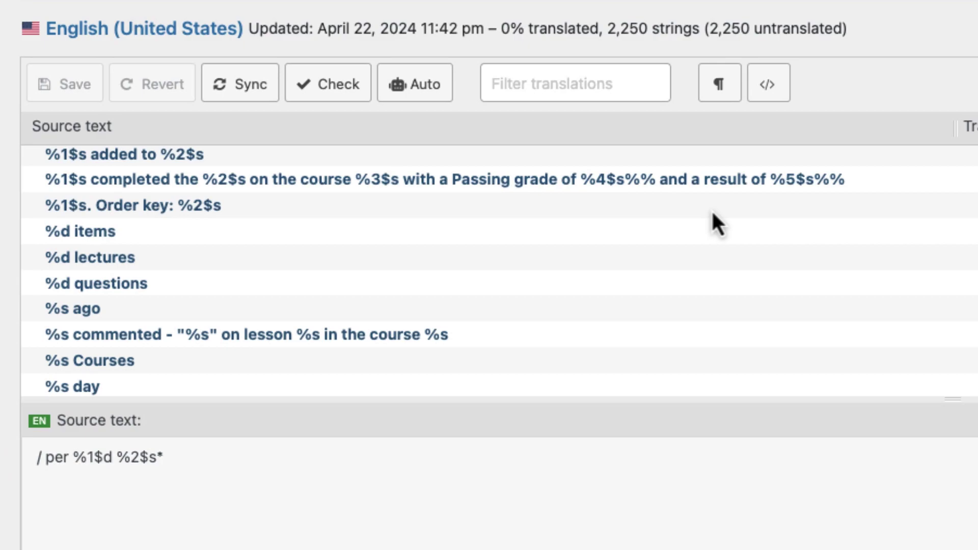
pyautogui.scroll(-5, 771, 217)
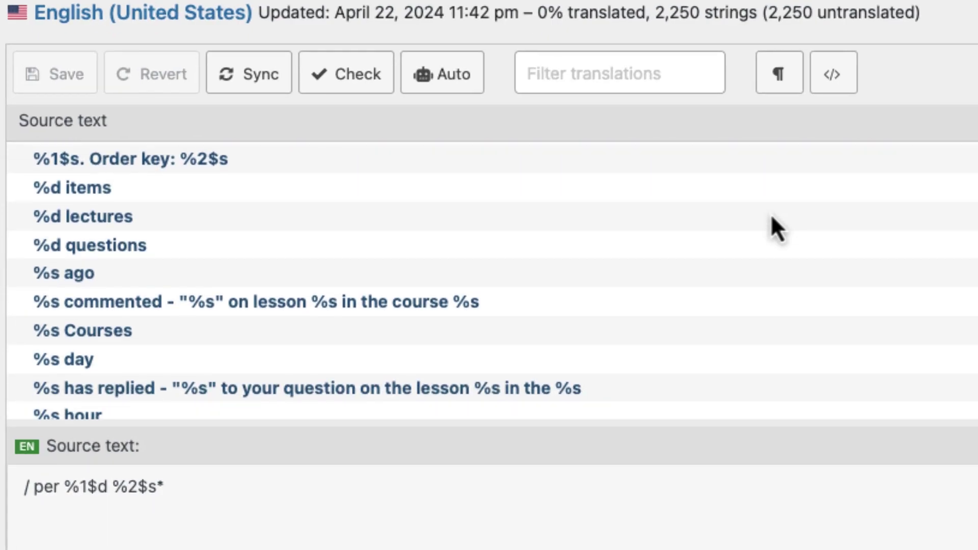
pyautogui.scroll(-15, 771, 217)
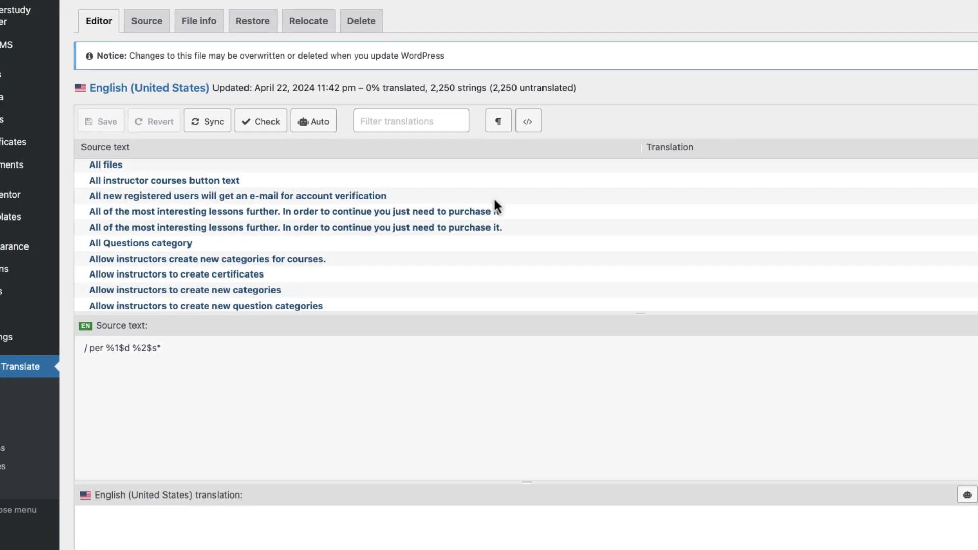
# - Enter 'Hello, %s' for the 'Hey, %s' string and save the en_US PO file with Ctrl+S
pyautogui.scroll(-20, 494, 204)
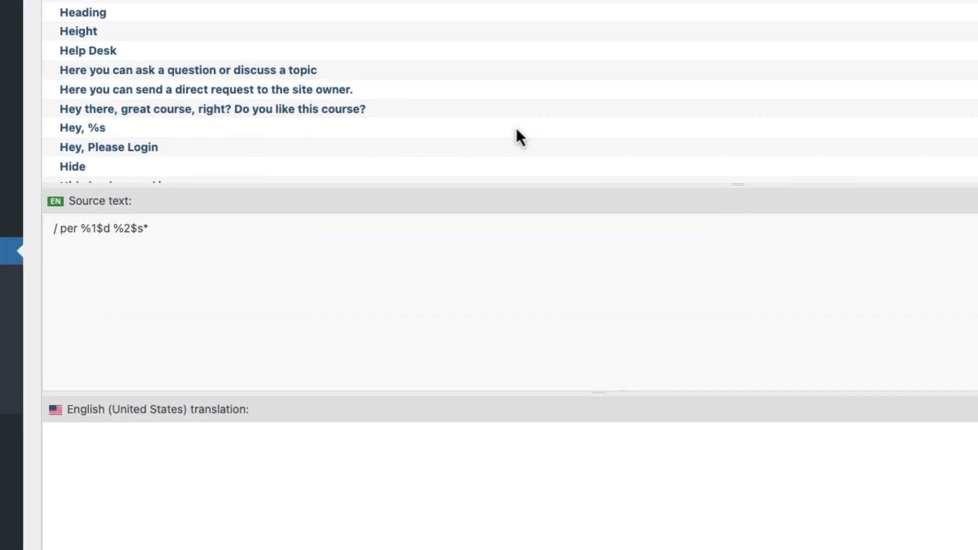
pyautogui.click(516, 128)
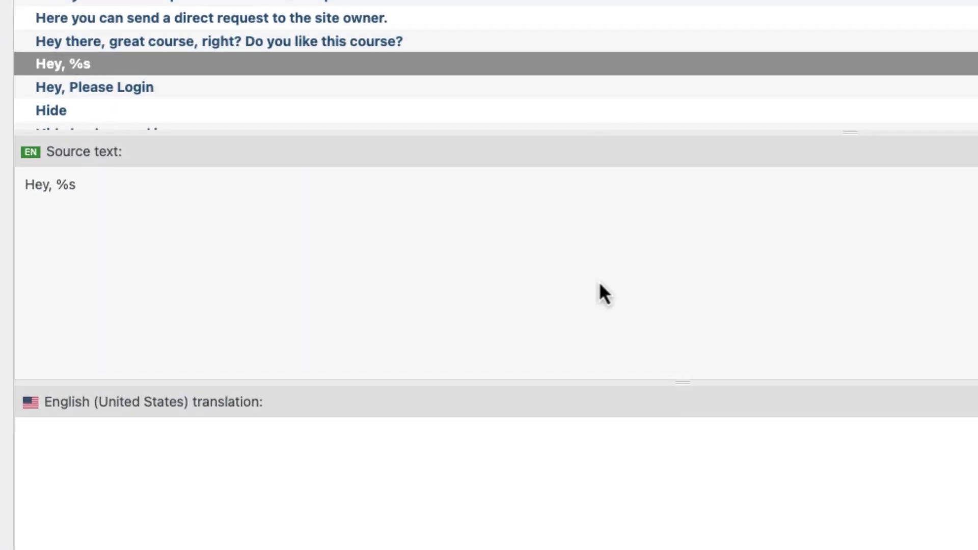
pyautogui.click(565, 464)
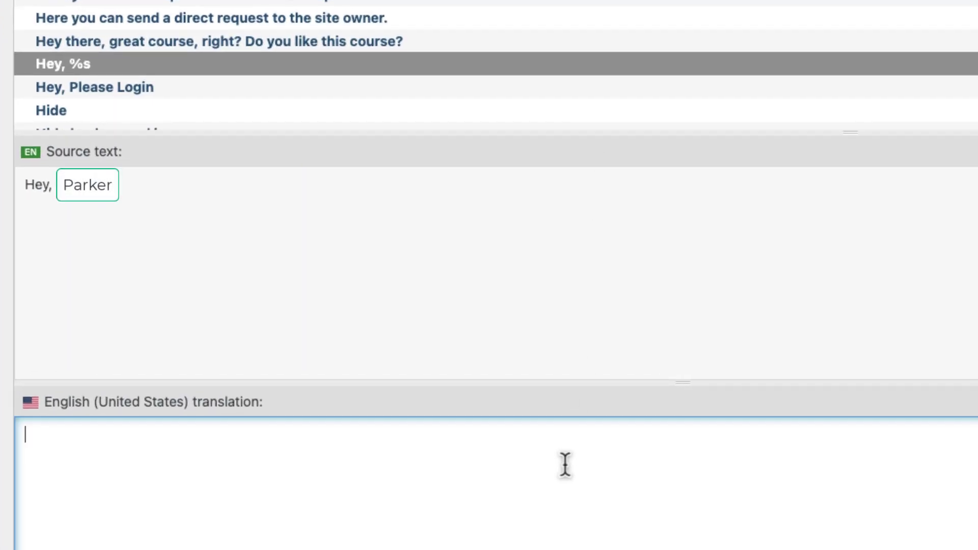
pyautogui.write('Hello,')
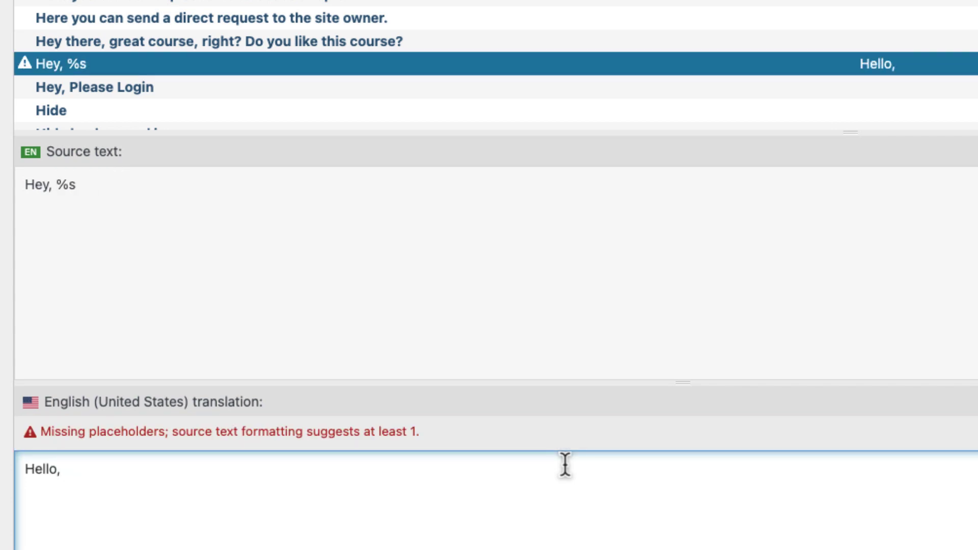
pyautogui.write(' %s')
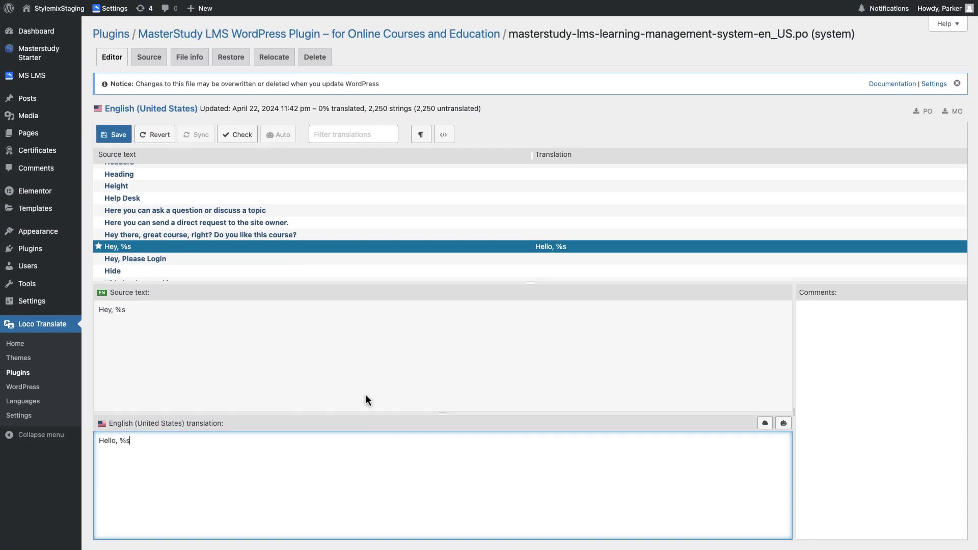
pyautogui.hotkey('ctrl', 's')
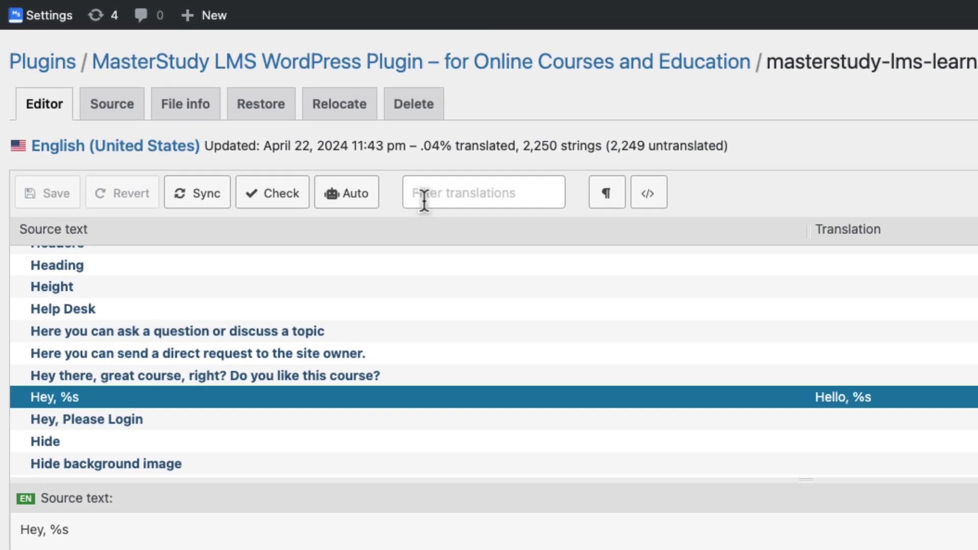
# - Filter for 'Preview th', translate 'Preview this course' as 'Preview', and save
pyautogui.click(456, 200)
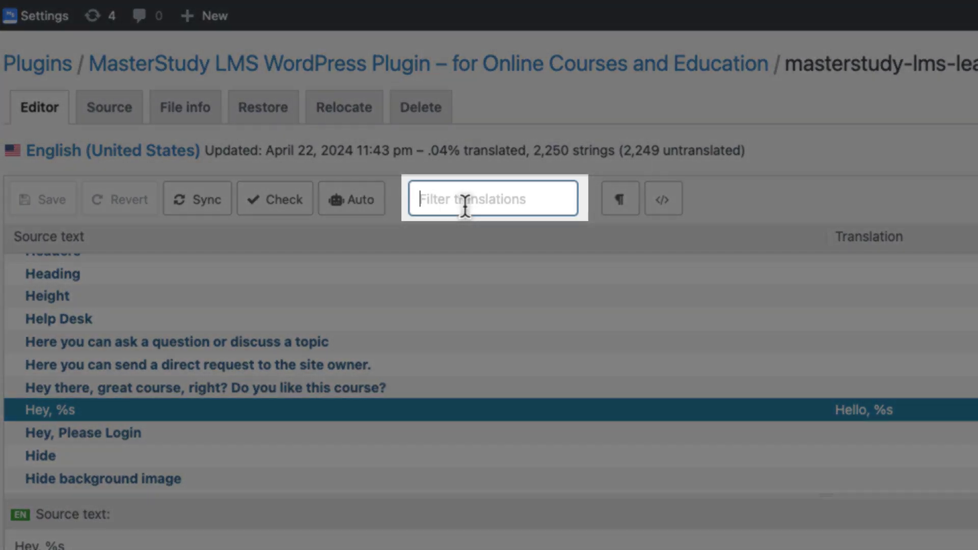
pyautogui.write('Preview t')
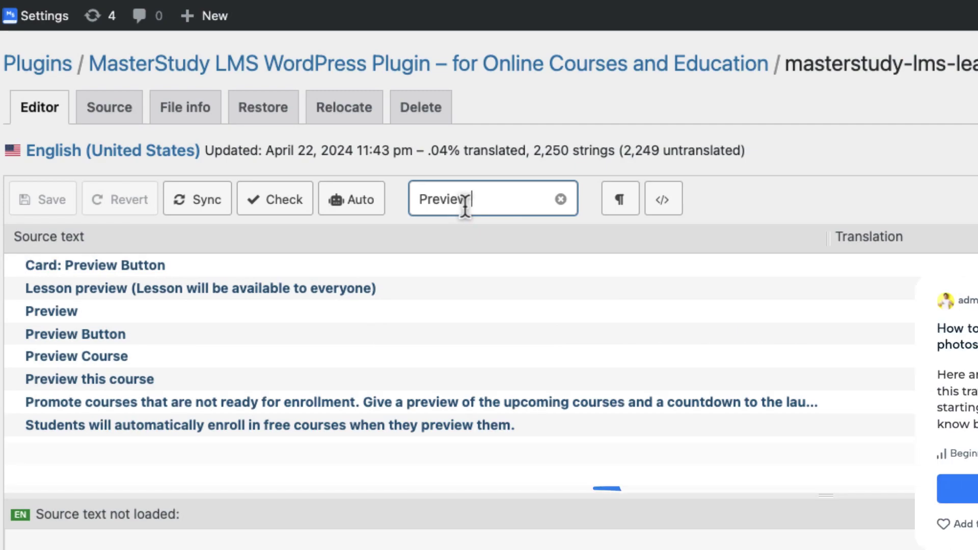
pyautogui.write('h')
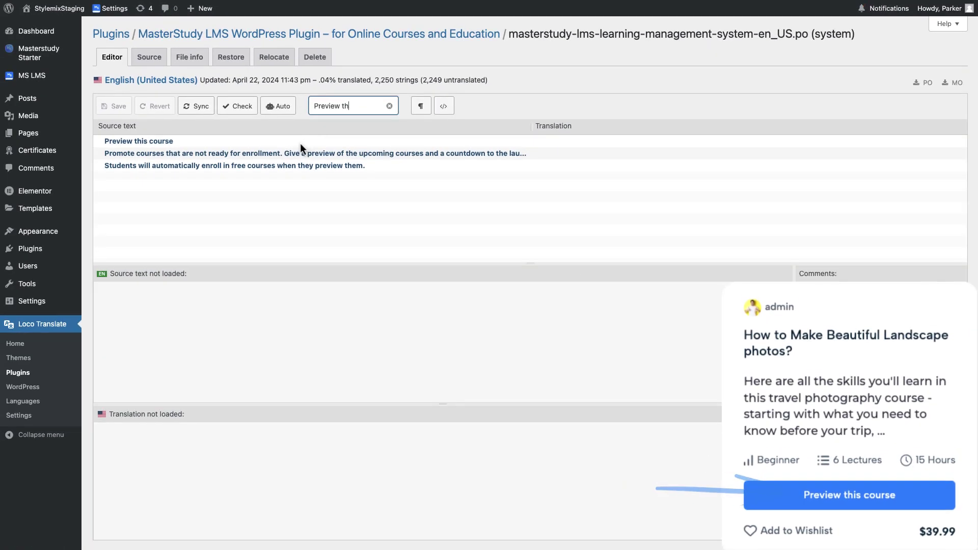
pyautogui.click(392, 269)
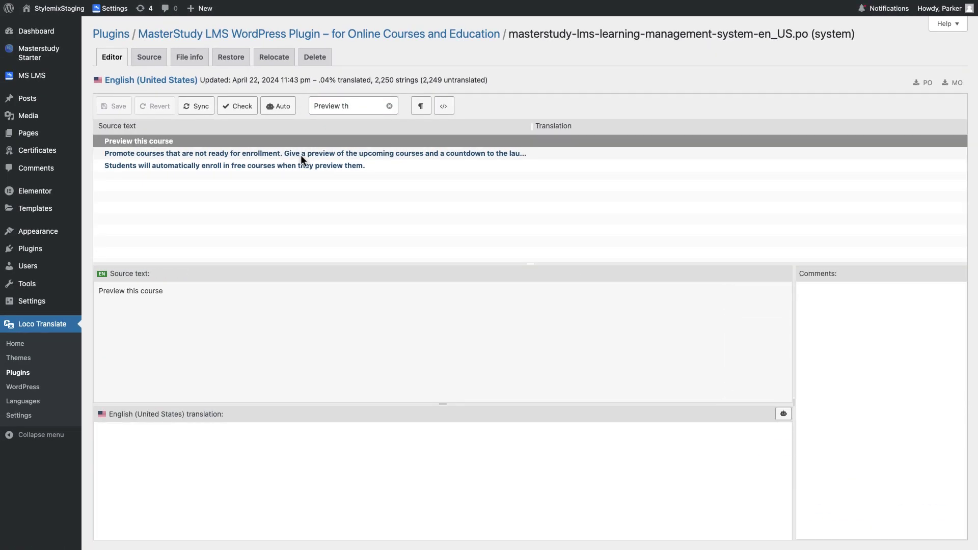
pyautogui.click(404, 437)
pyautogui.write('Preview')
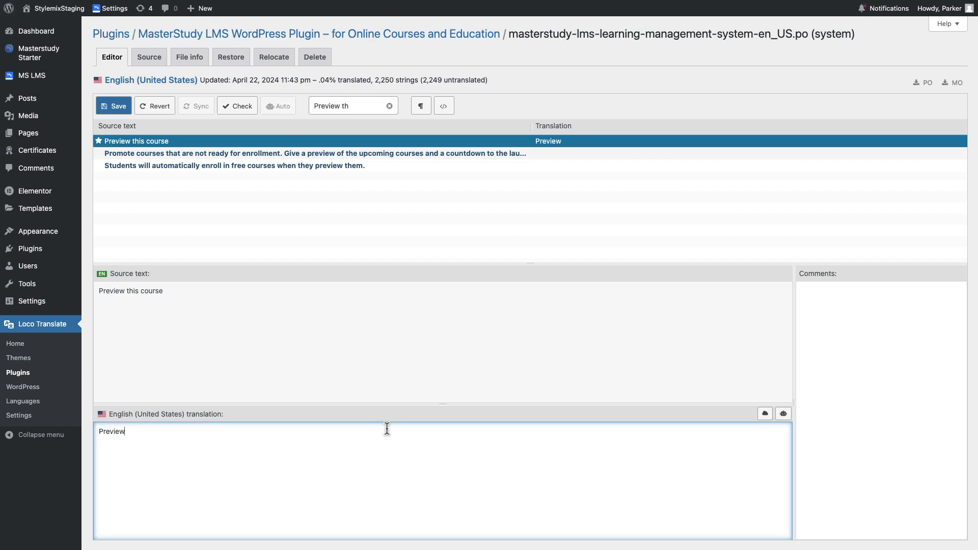
pyautogui.click(119, 106)
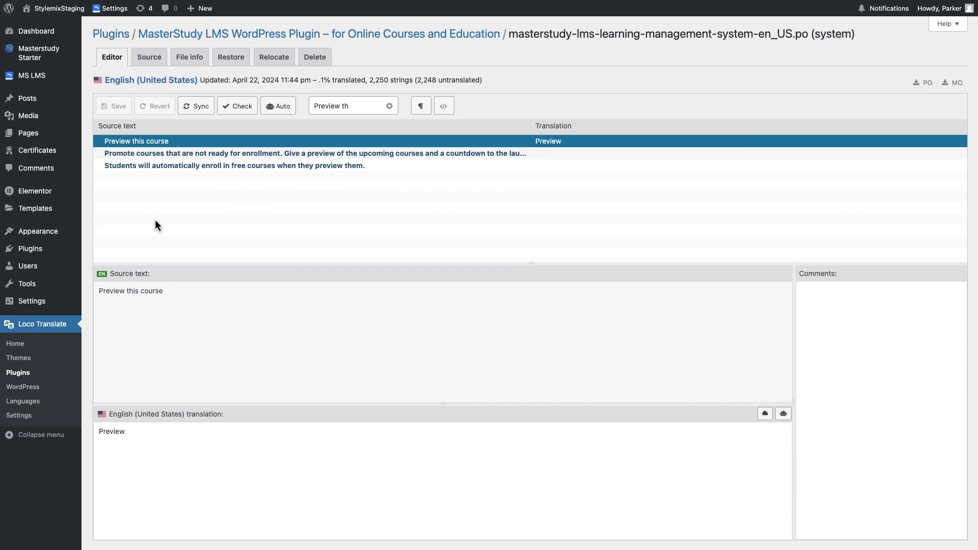
# - Filter for 'Courses', translate it as '(T) Courses', and save the English file
pyautogui.moveTo(41, 81)
pyautogui.click(389, 107)
pyautogui.write('Courses')
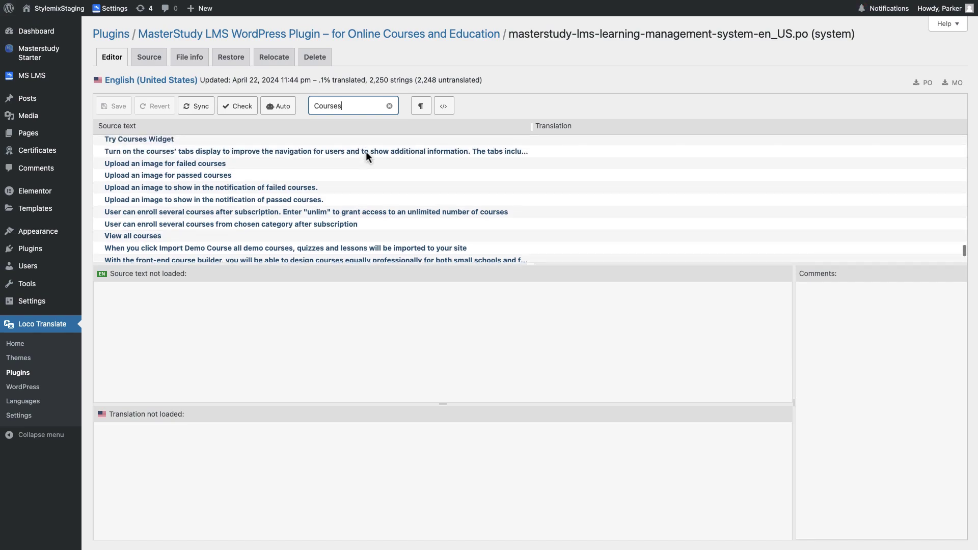
pyautogui.click(365, 150)
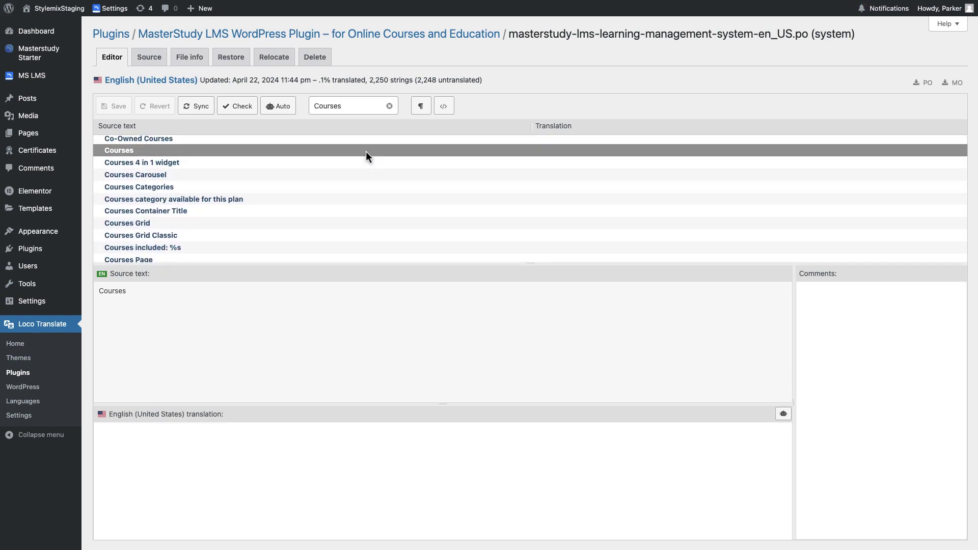
pyautogui.click(425, 434)
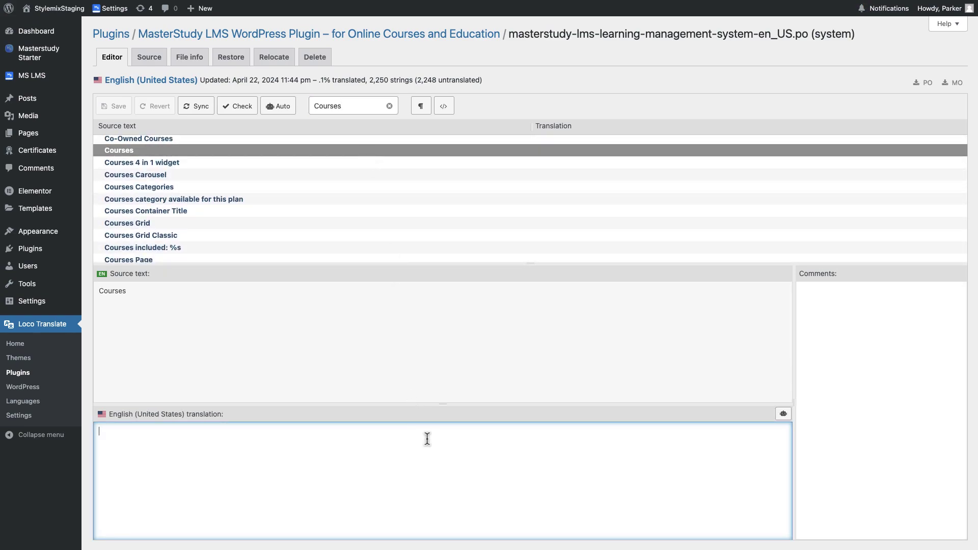
pyautogui.write('(T) Courses')
pyautogui.click(117, 111)
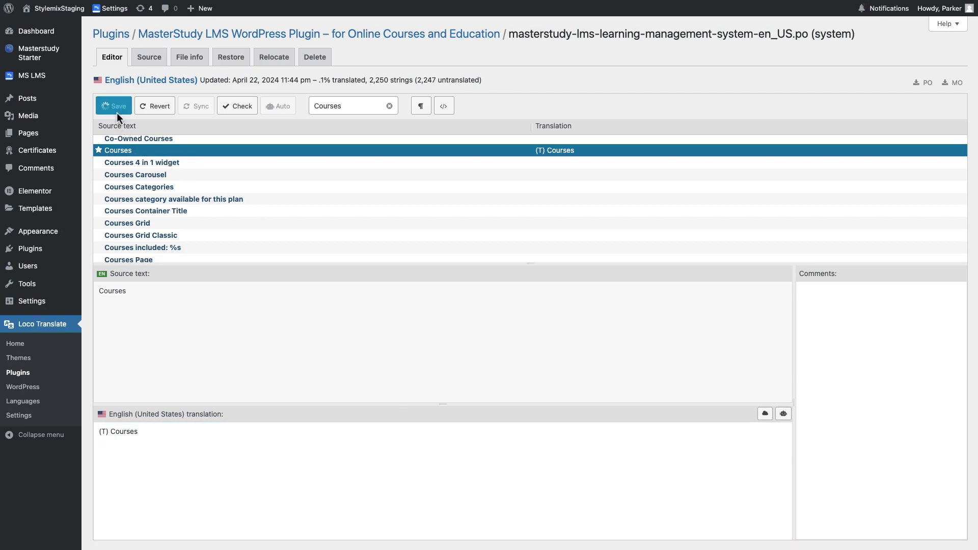
# - Reload the editor and open MS LMS > Courses to check the '(T) Courses' label
pyautogui.press('super+r')
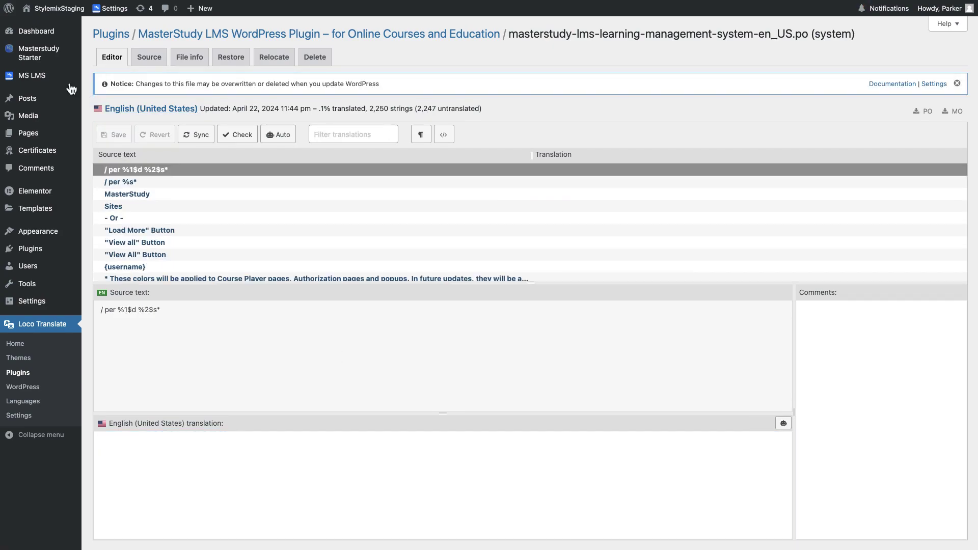
pyautogui.moveTo(71, 86)
pyautogui.click(110, 82)
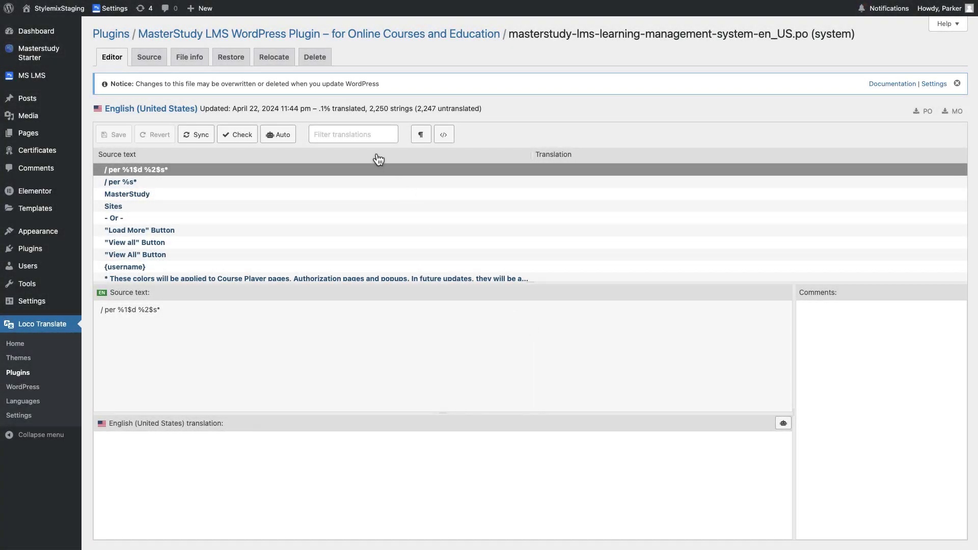
# - Filter the current strings for 'Allowed file extensions', then clear the filter
pyautogui.click(362, 135)
pyautogui.write('Allowed file ext')
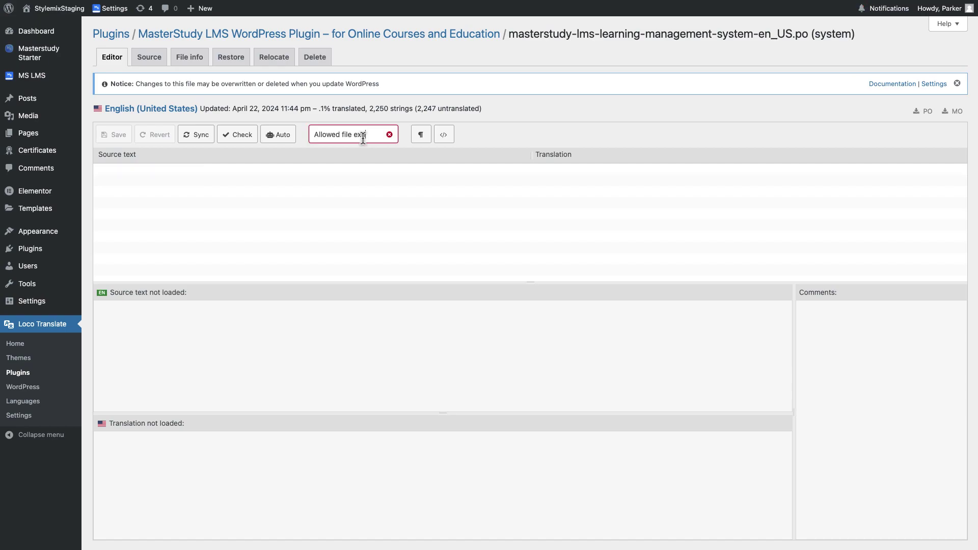
pyautogui.write('ensions')
pyautogui.press('super+a')
pyautogui.press('BackSpace')
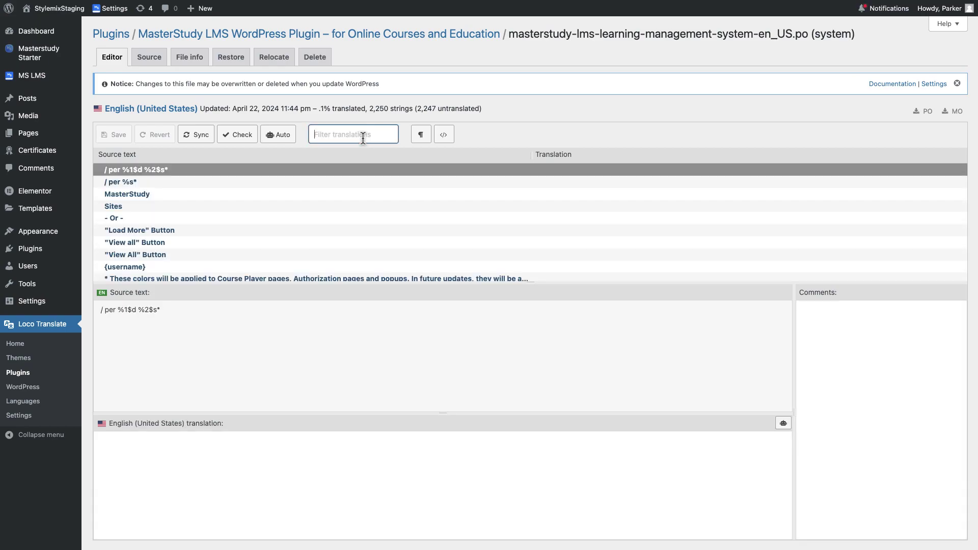
# - Open the MasterStudy LMS PRO Plus English (United States) translation file for editing
pyautogui.click(45, 376)
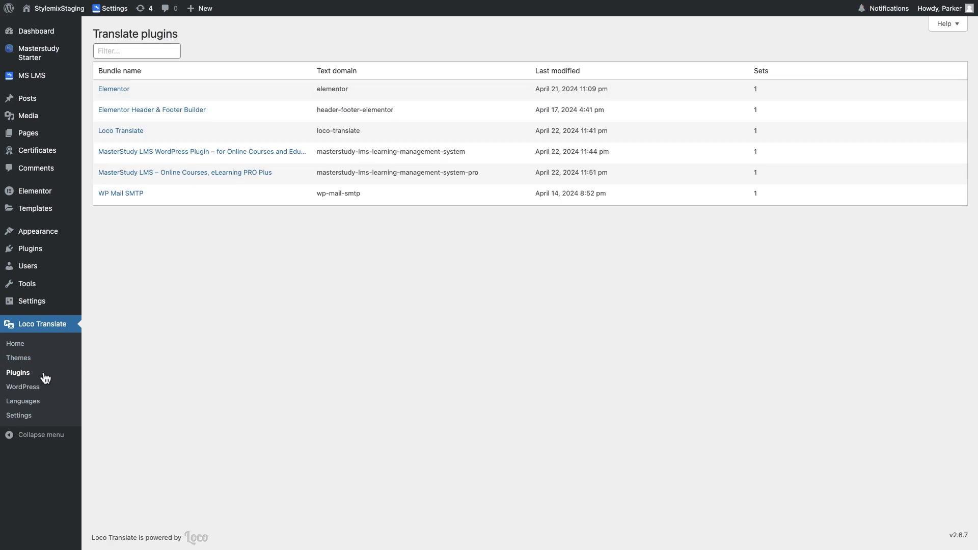
pyautogui.click(269, 177)
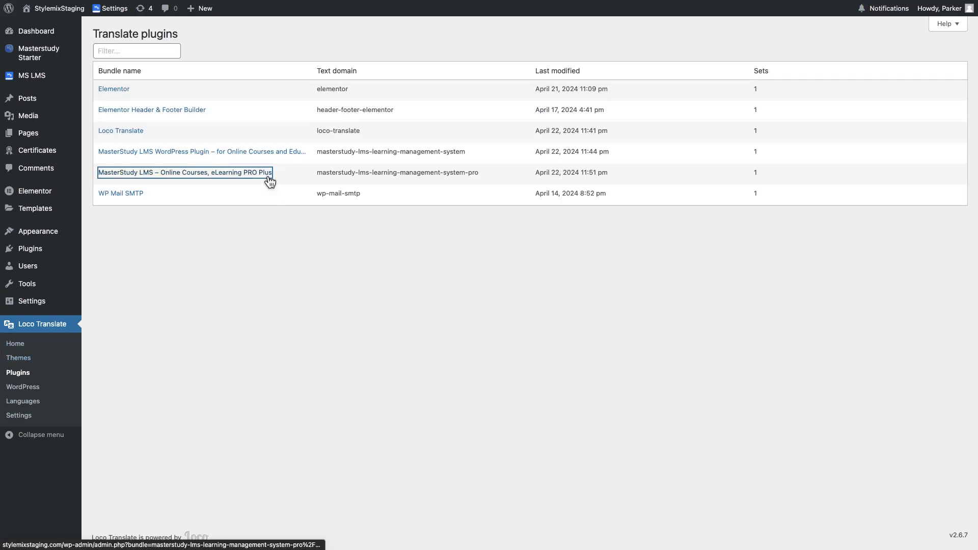
pyautogui.click(104, 406)
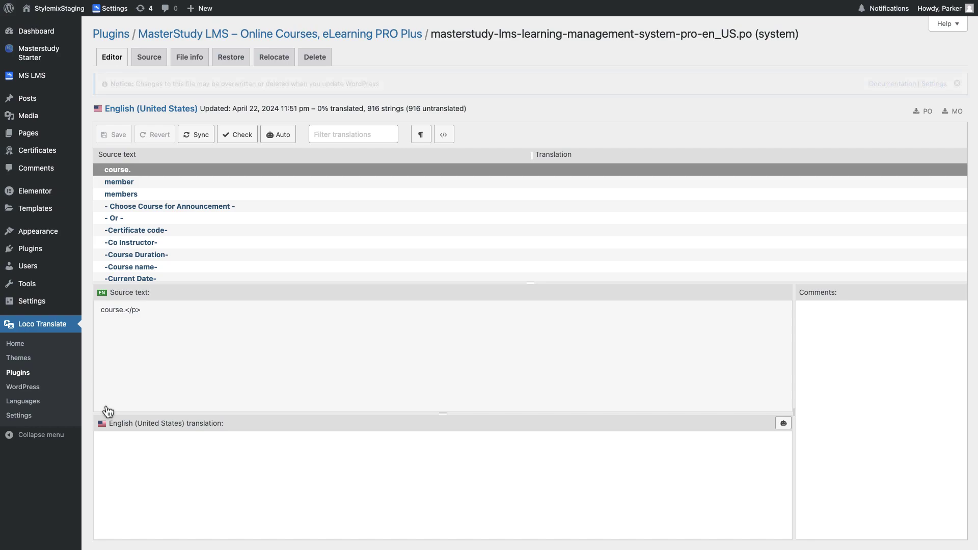
pyautogui.scroll(-5, 308, 245)
pyautogui.scroll(-3, 307, 246)
# - Translate 'Allowed file extensions' as '(T) Allowed File Extensions' and save the Pro file
pyautogui.click(337, 134)
pyautogui.write('Allowed file extensions')
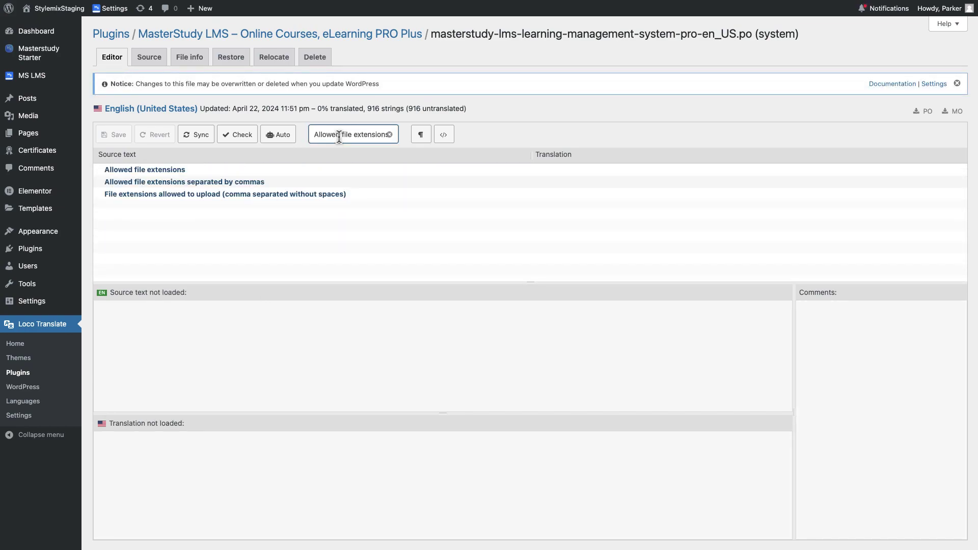
pyautogui.click(211, 169)
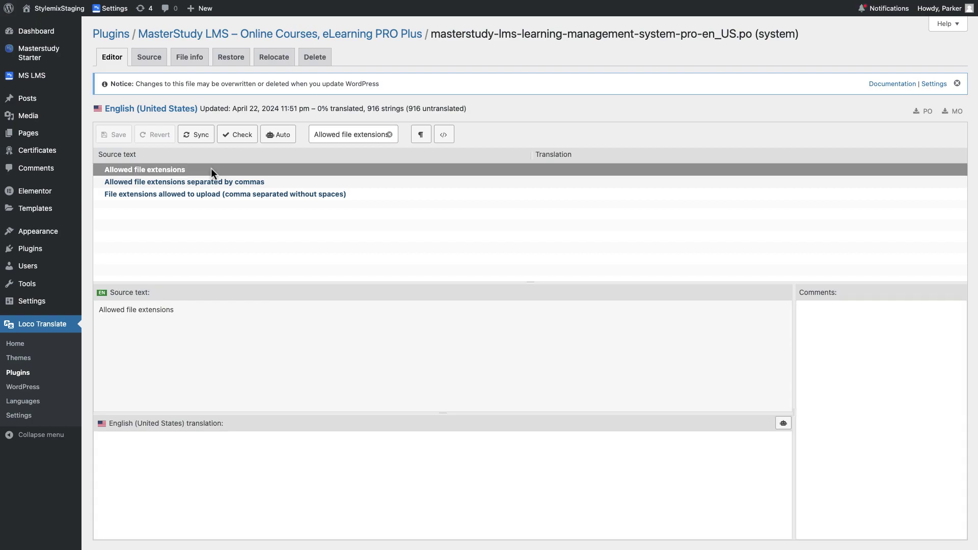
pyautogui.click(262, 466)
pyautogui.write('Allowed File Extensions')
pyautogui.press('super+Left')
pyautogui.write('(T)')
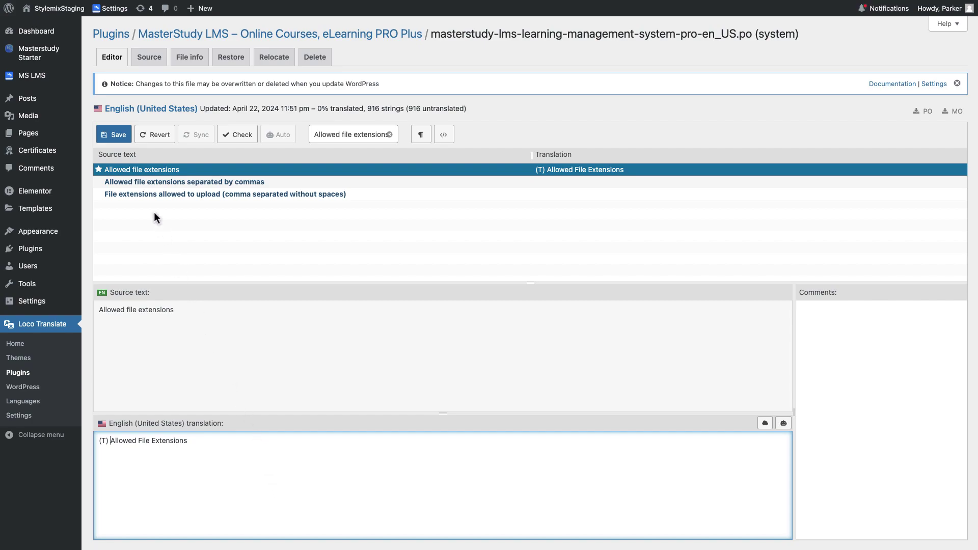
pyautogui.click(117, 138)
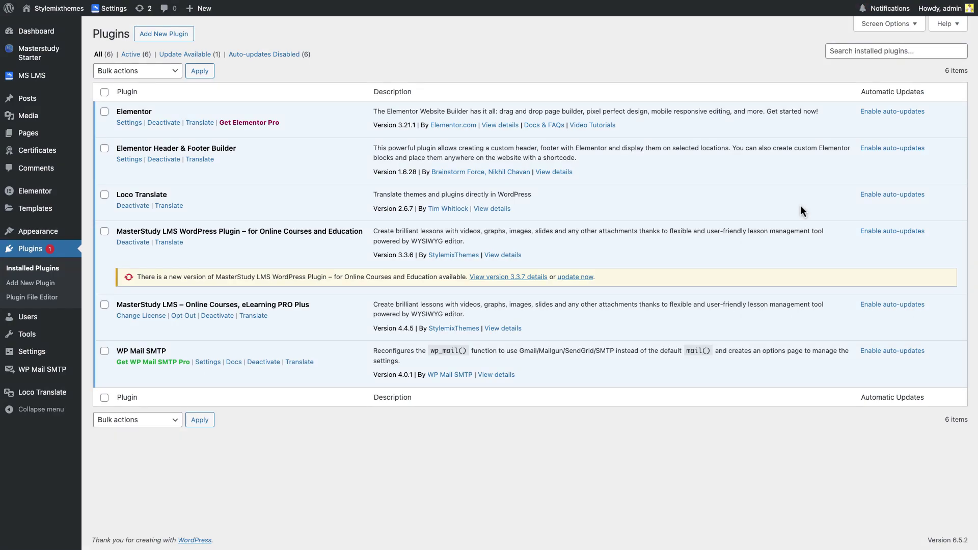
# - Run 'update now' on MasterStudy LMS WordPress Plugin to move it to version 3.3.7
pyautogui.click(586, 277)
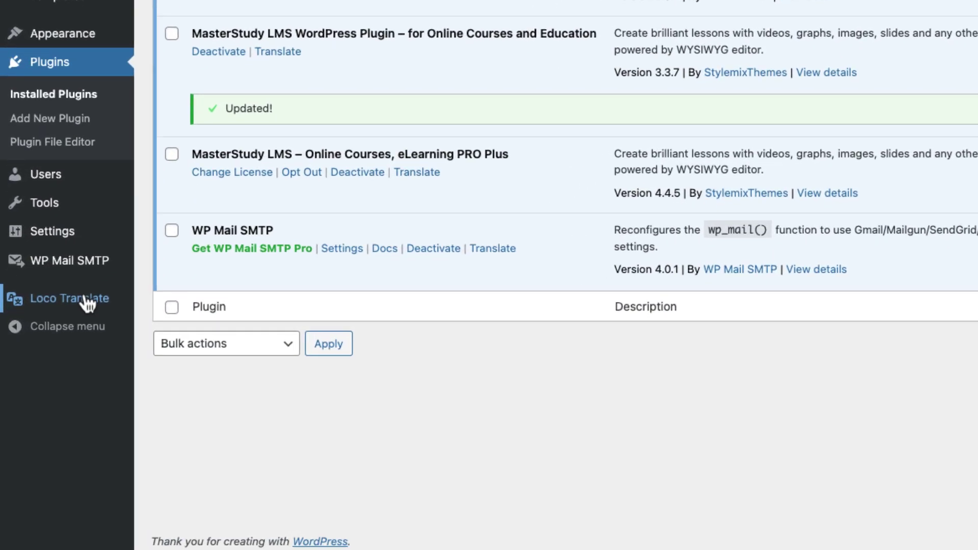
pyautogui.moveTo(52, 394)
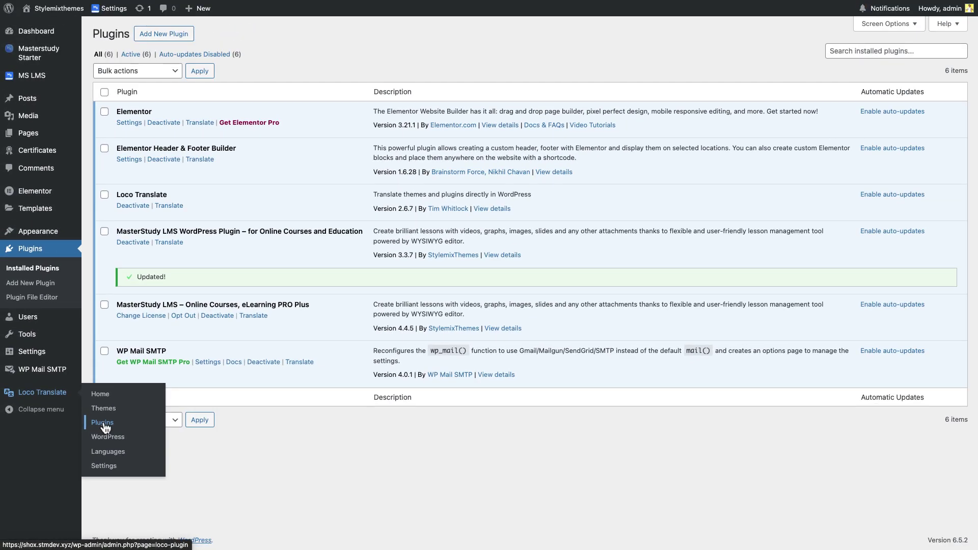
# - Sync MasterStudy LMS's English (United States) file with the updated template and save it
pyautogui.click(127, 395)
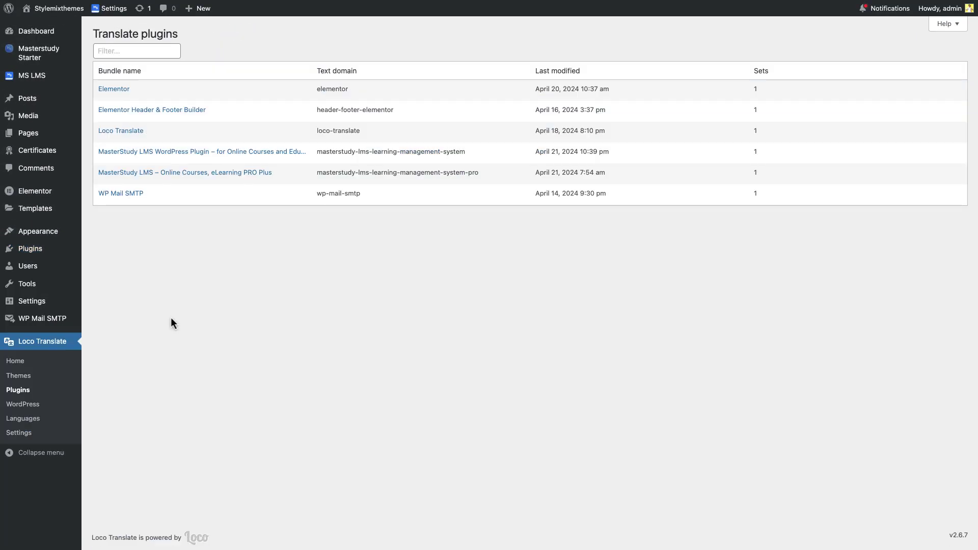
pyautogui.click(294, 153)
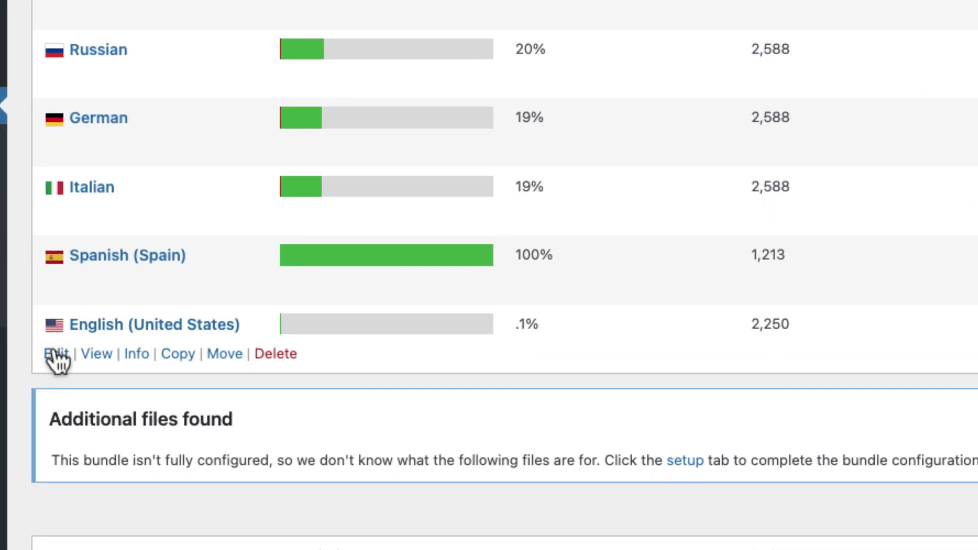
pyautogui.click(56, 355)
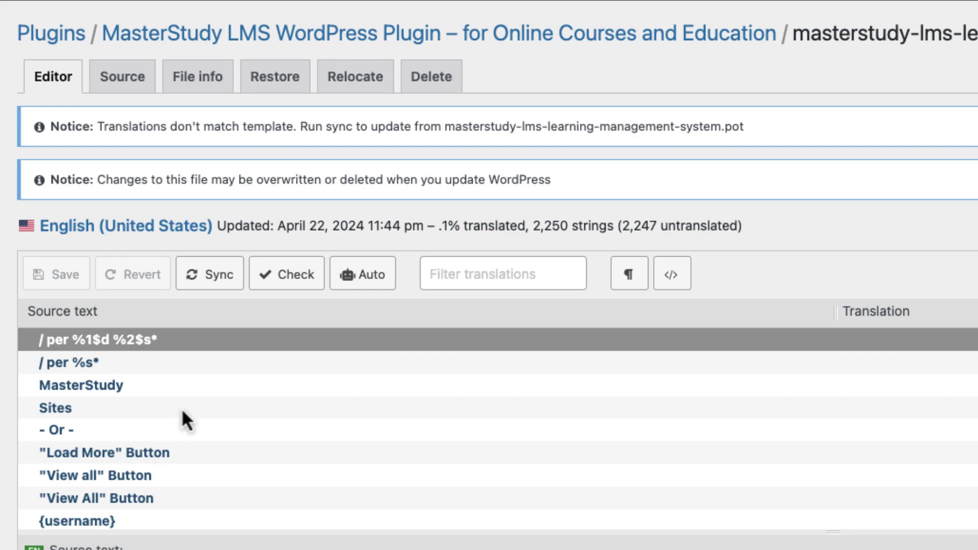
pyautogui.click(203, 277)
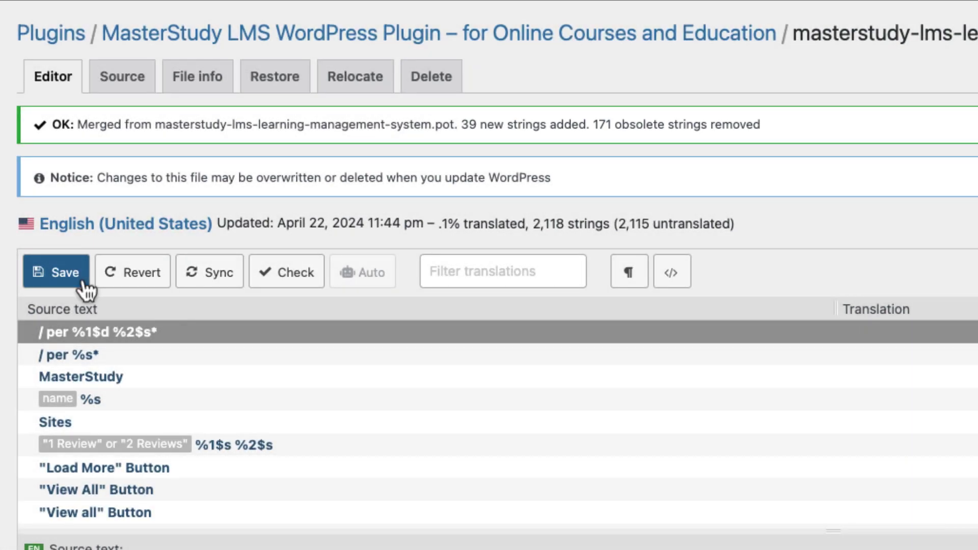
pyautogui.click(81, 283)
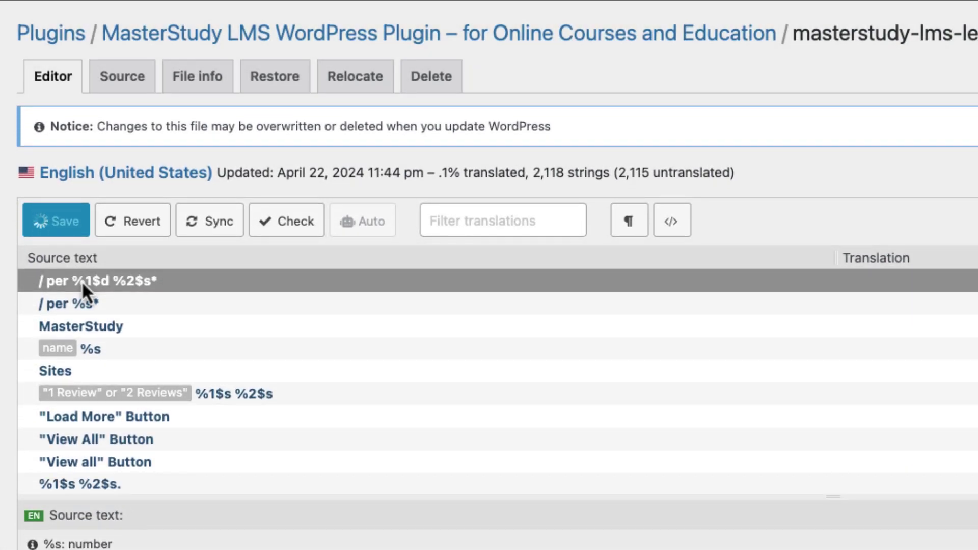